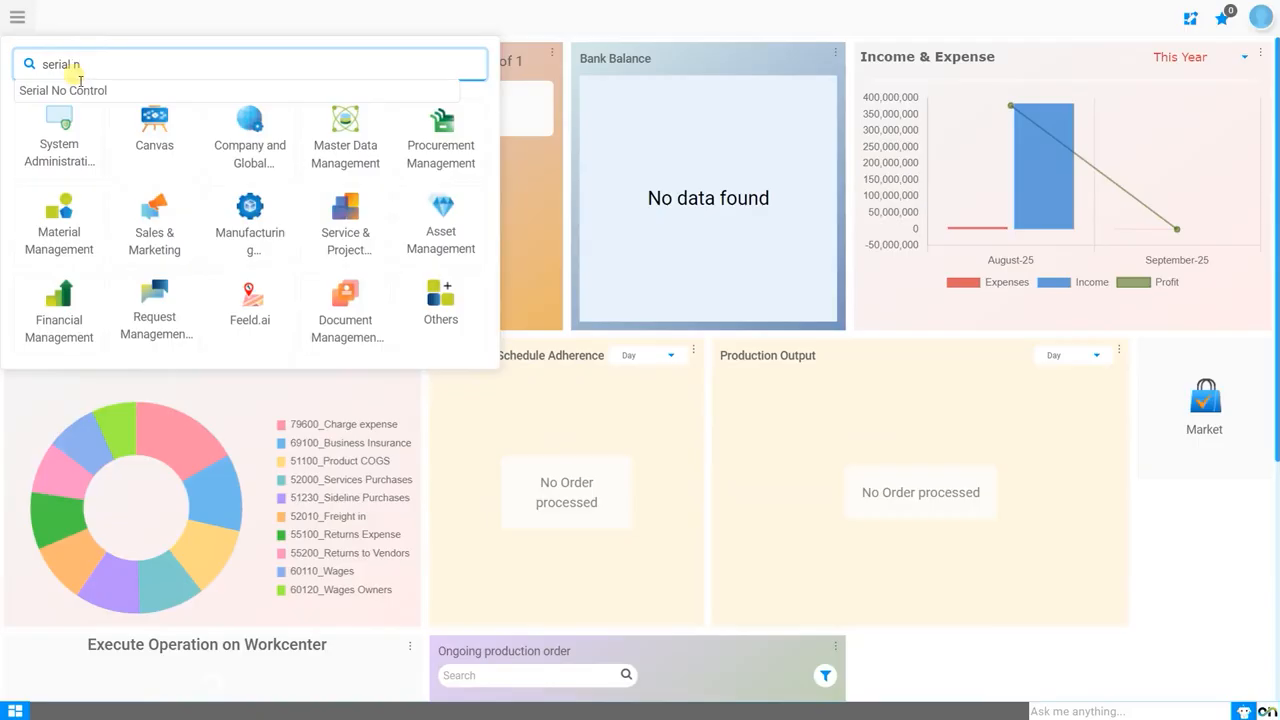
Step: Open the Serial No Control window from Master Data Management's product management and start a new record
key("BackSpace")
key("BackSpace")
key("BackSpace")
key("BackSpace")
key("BackSpace")
key("BackSpace")
key("BackSpace")
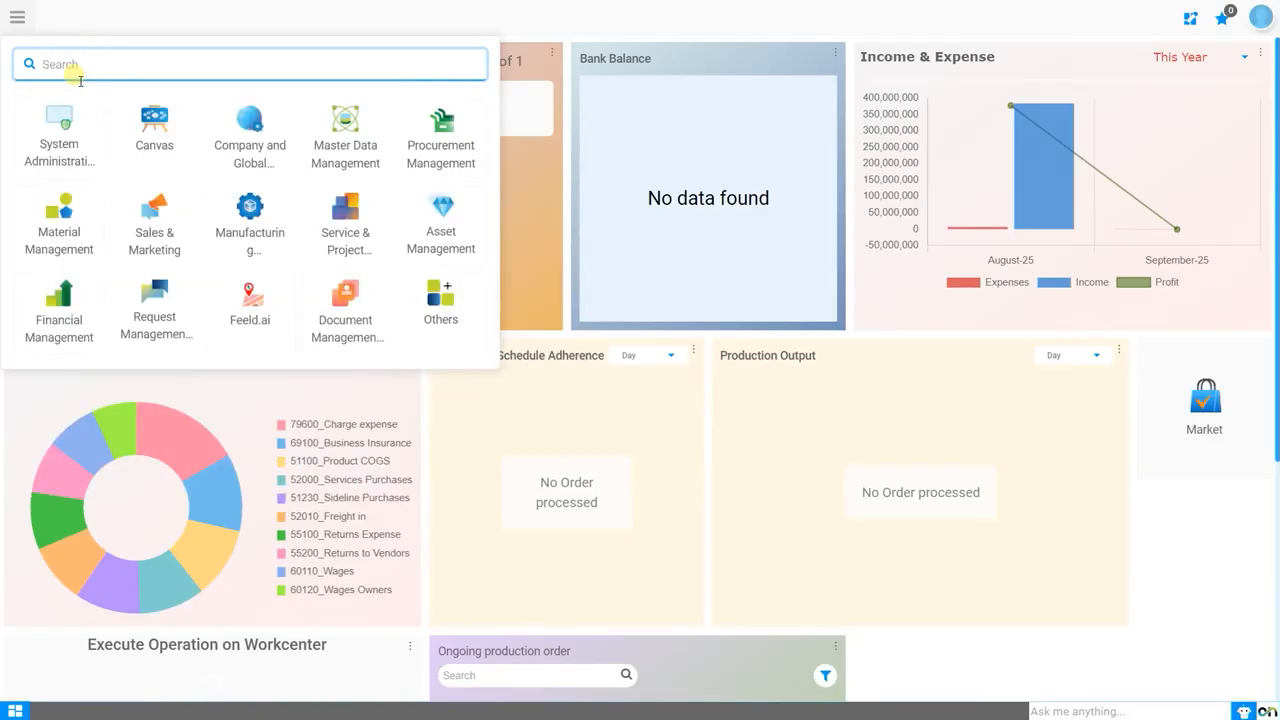
left_click(345, 128)
left_click(456, 18)
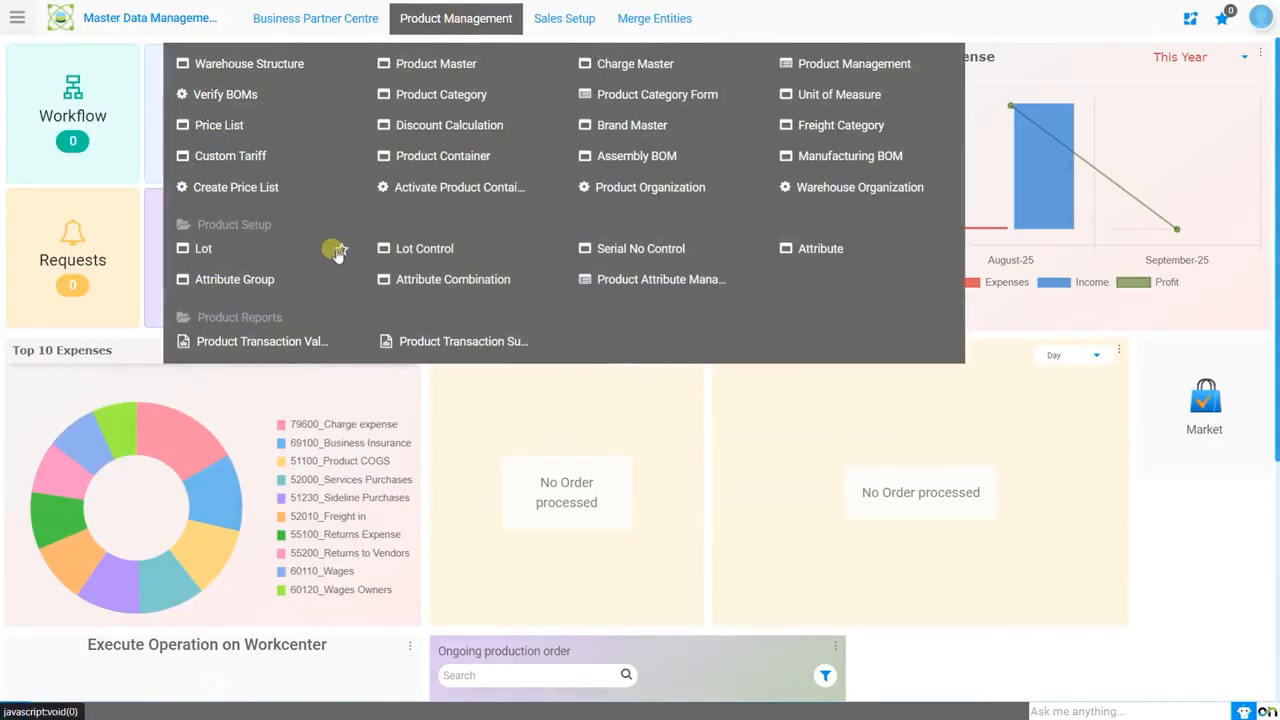
left_click(624, 249)
left_click(146, 80)
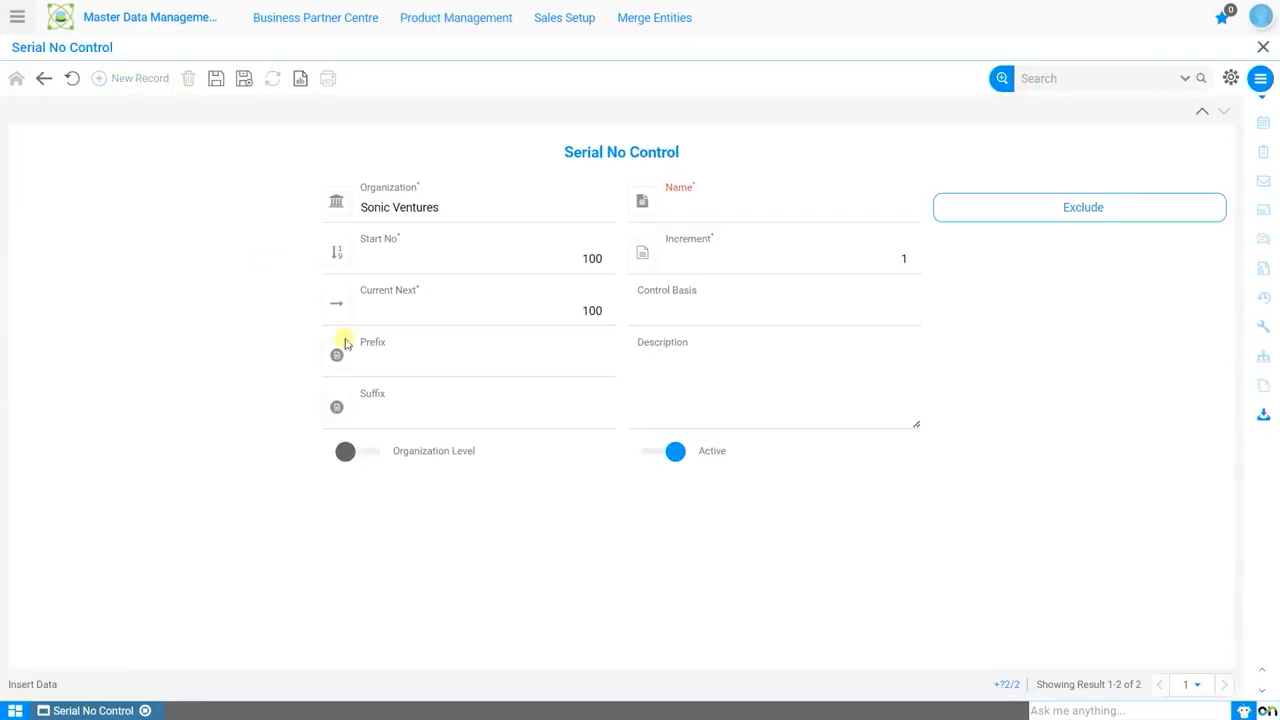
Step: Name the serial number control Vehicles and set both Start No and Current Next to 10001
left_click(565, 213)
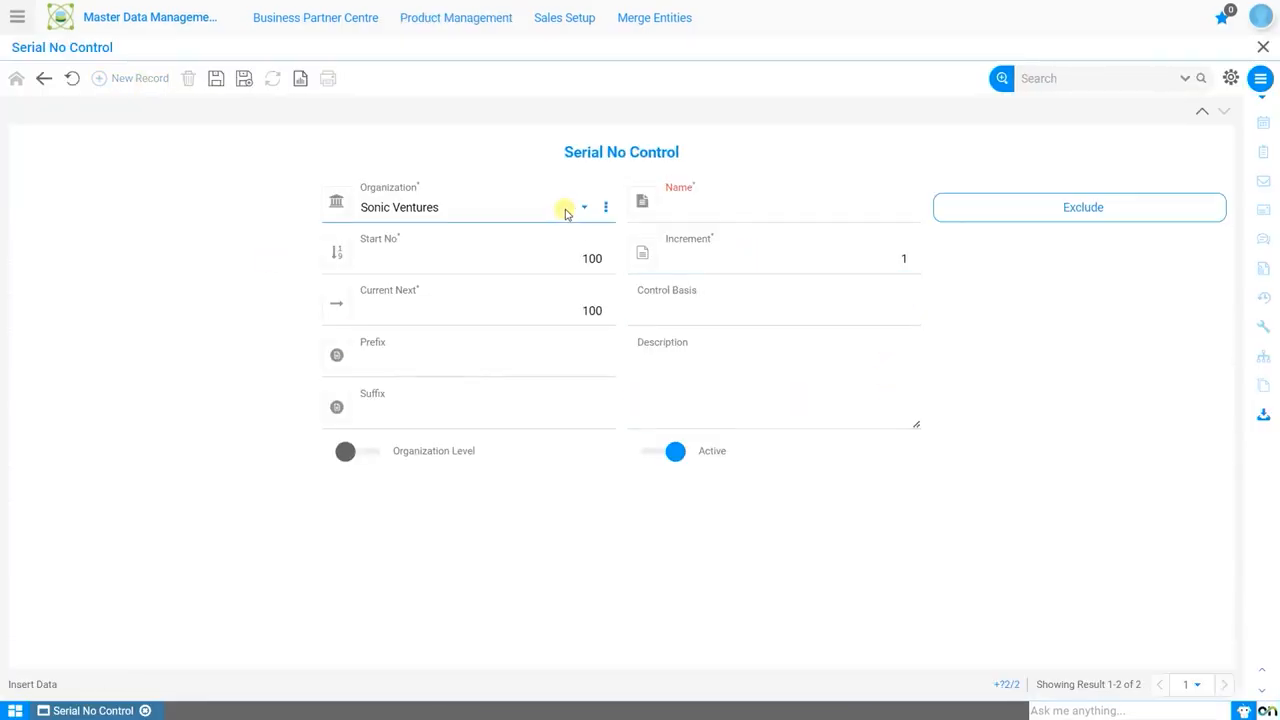
left_click(737, 209)
type("Vehicles")
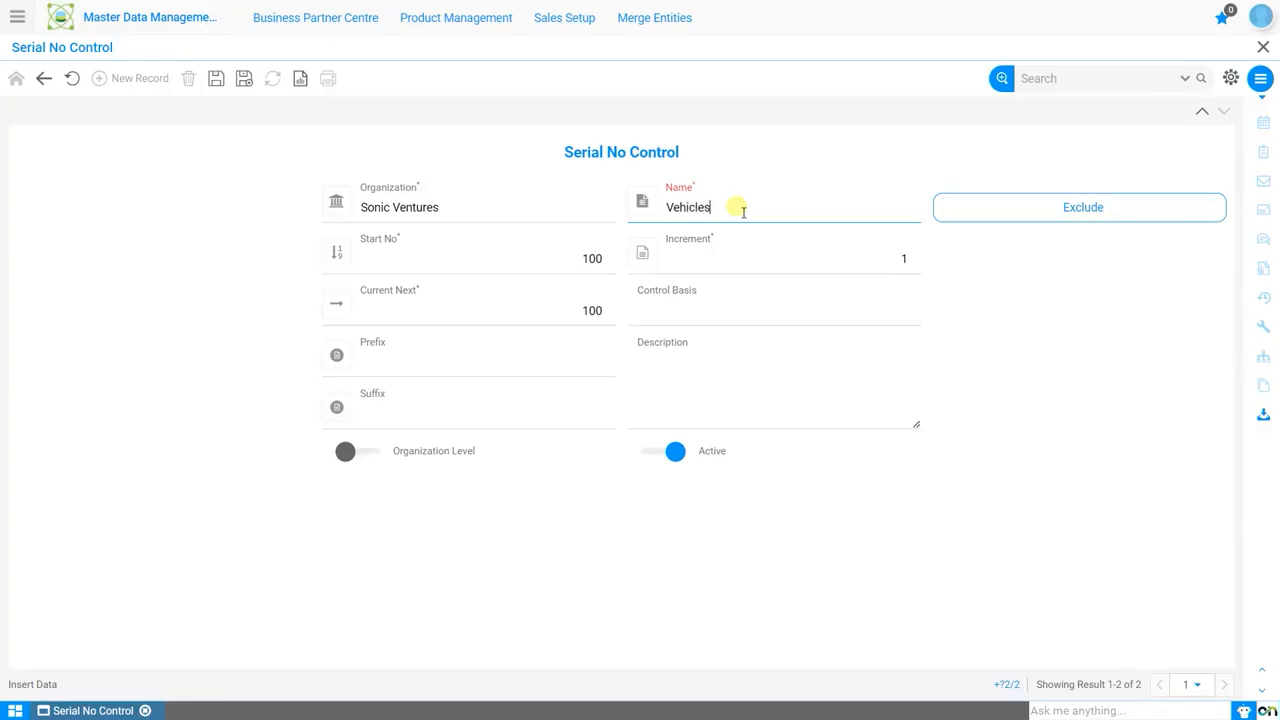
left_click(569, 256)
type("0")
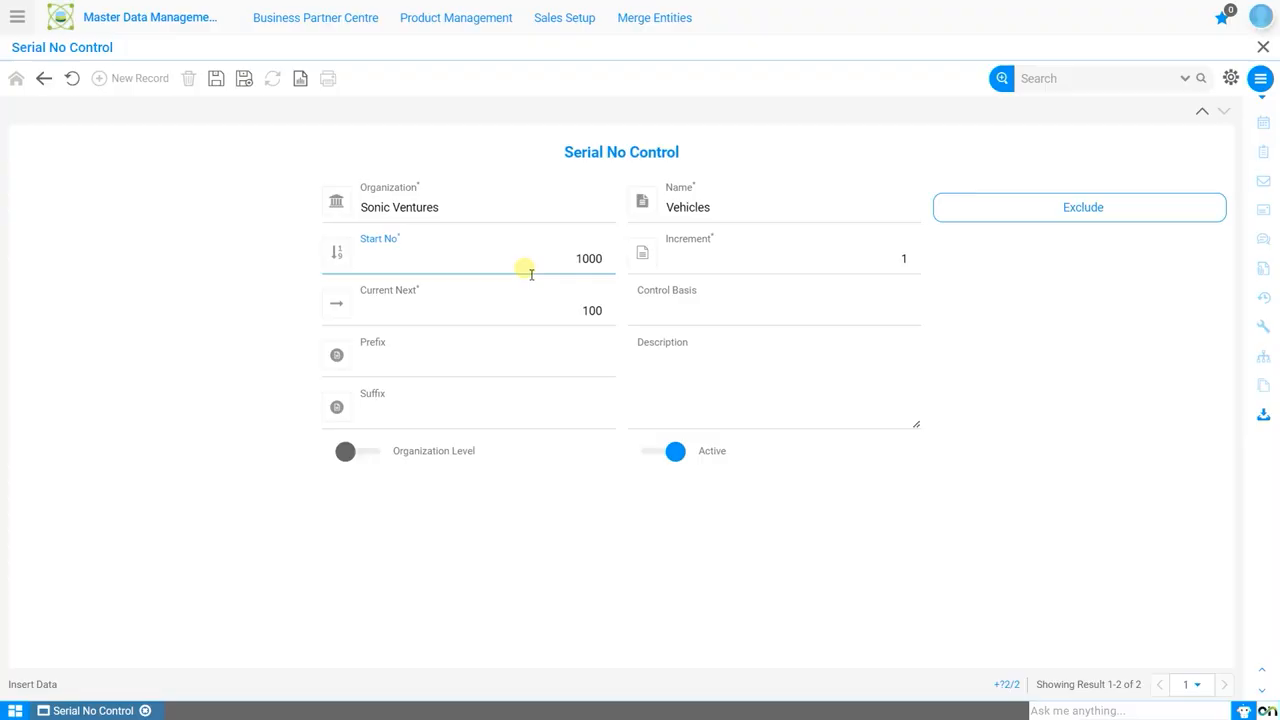
type("1")
left_click(900, 261)
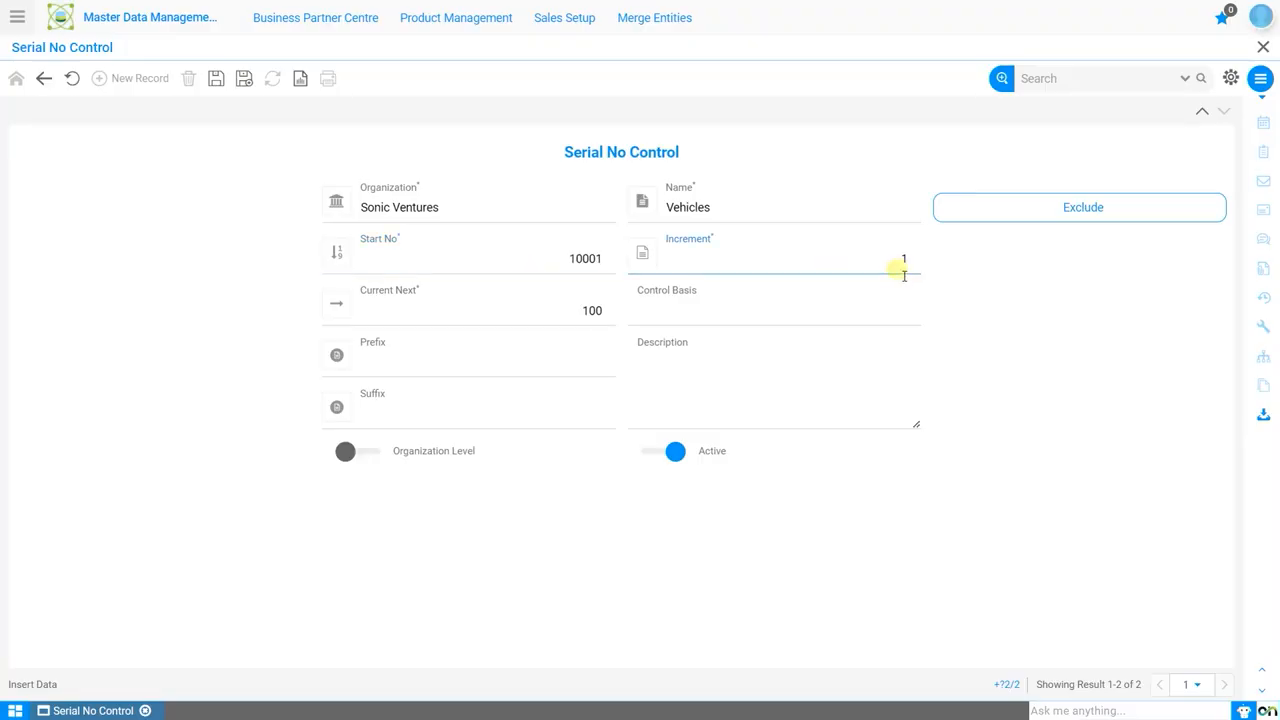
left_click(565, 310)
type("01")
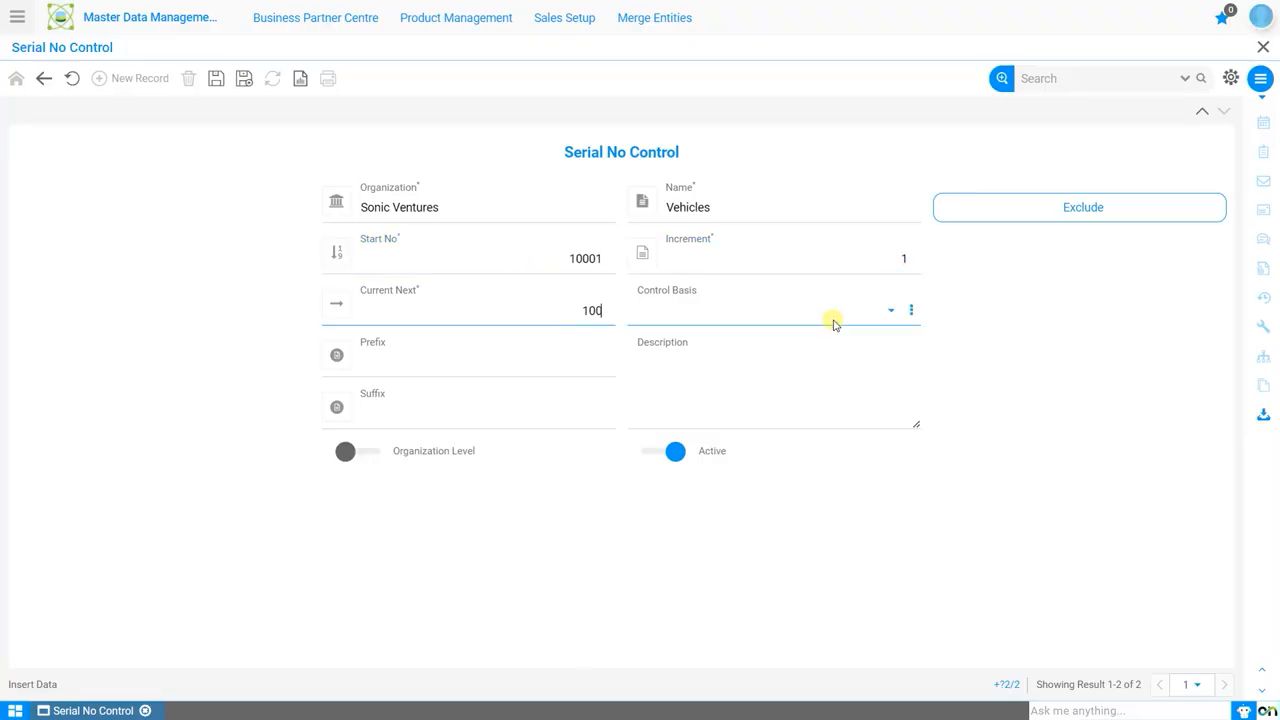
Step: Set the control basis to Fixed Assets and enter VH/ as the serial number prefix
left_click(841, 315)
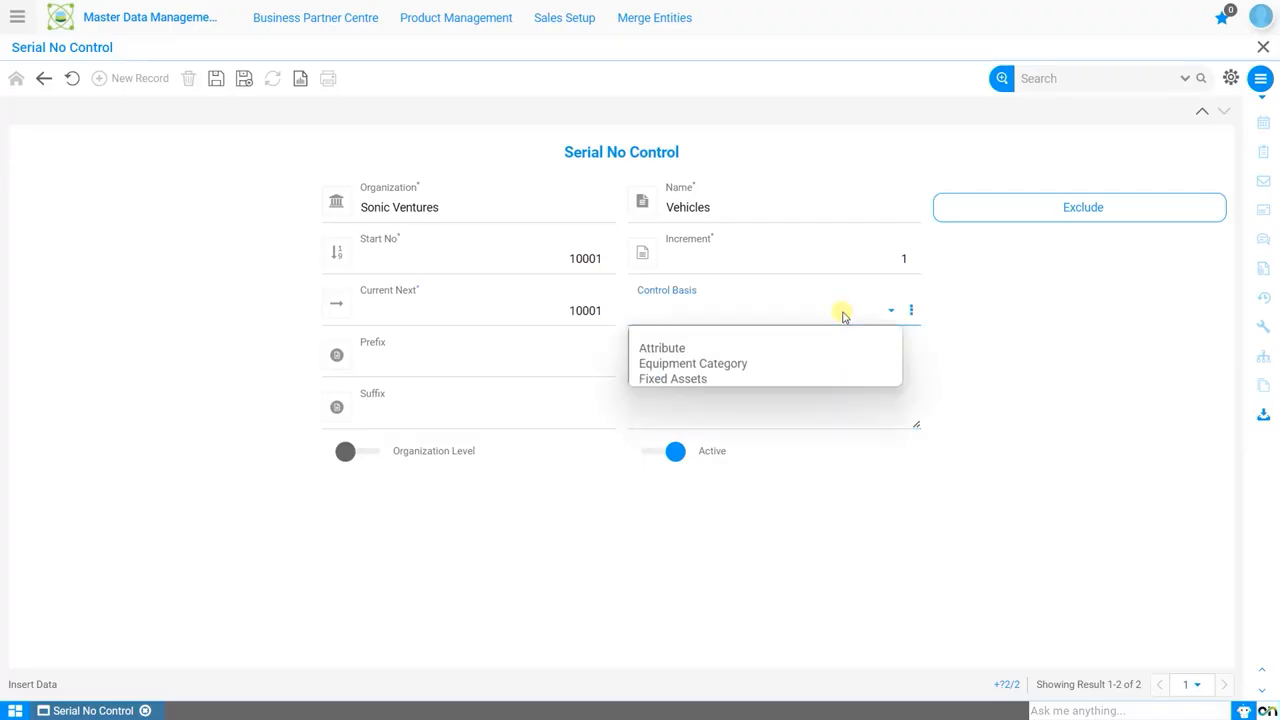
left_click(833, 380)
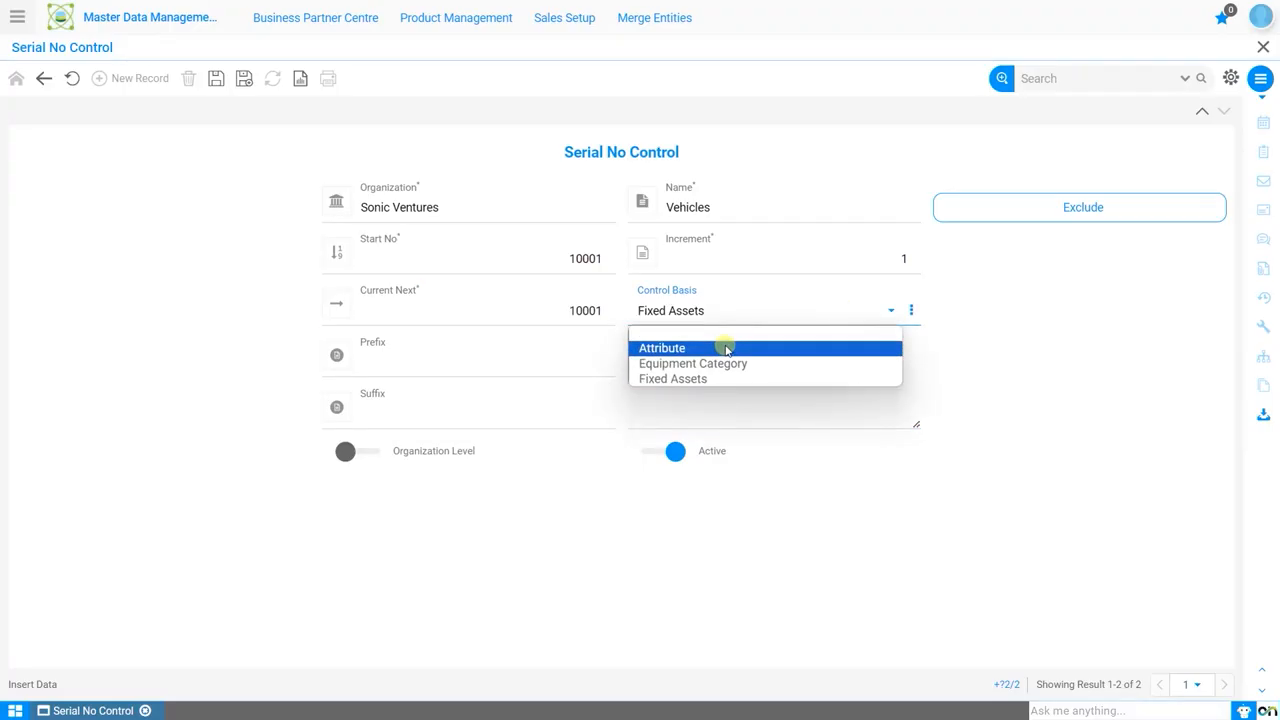
left_click(726, 349)
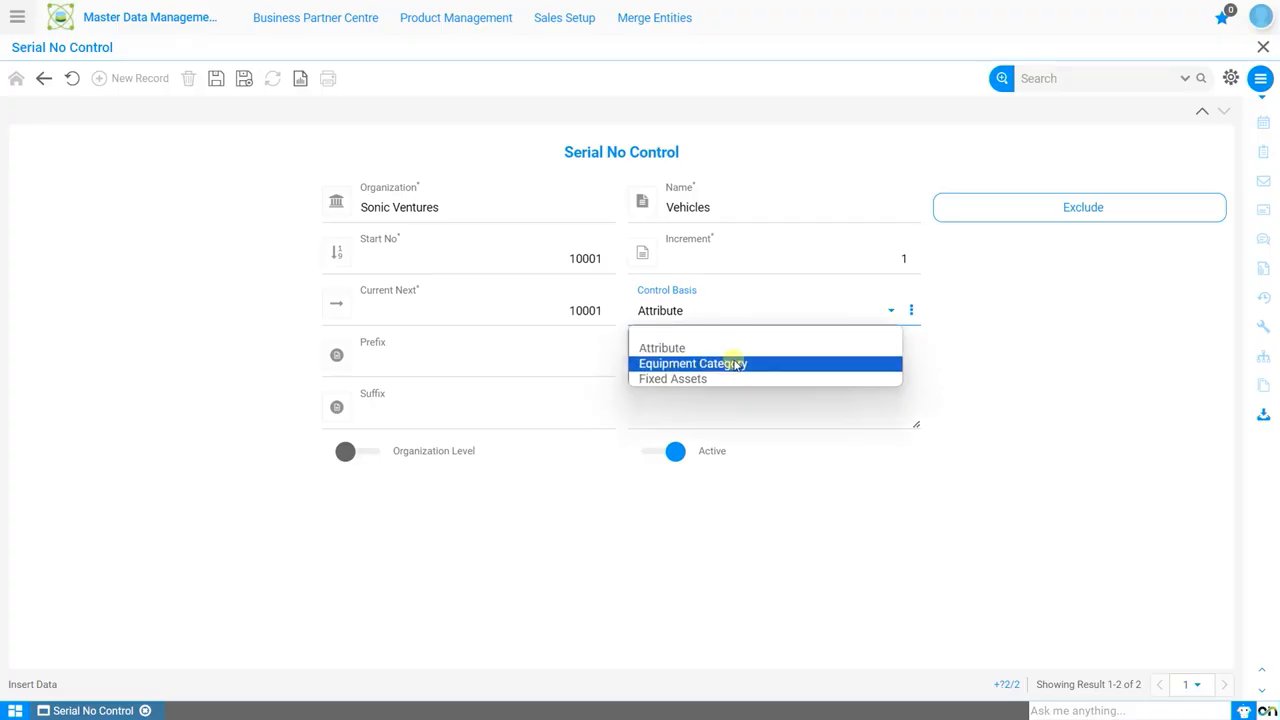
left_click(737, 380)
left_click(551, 371)
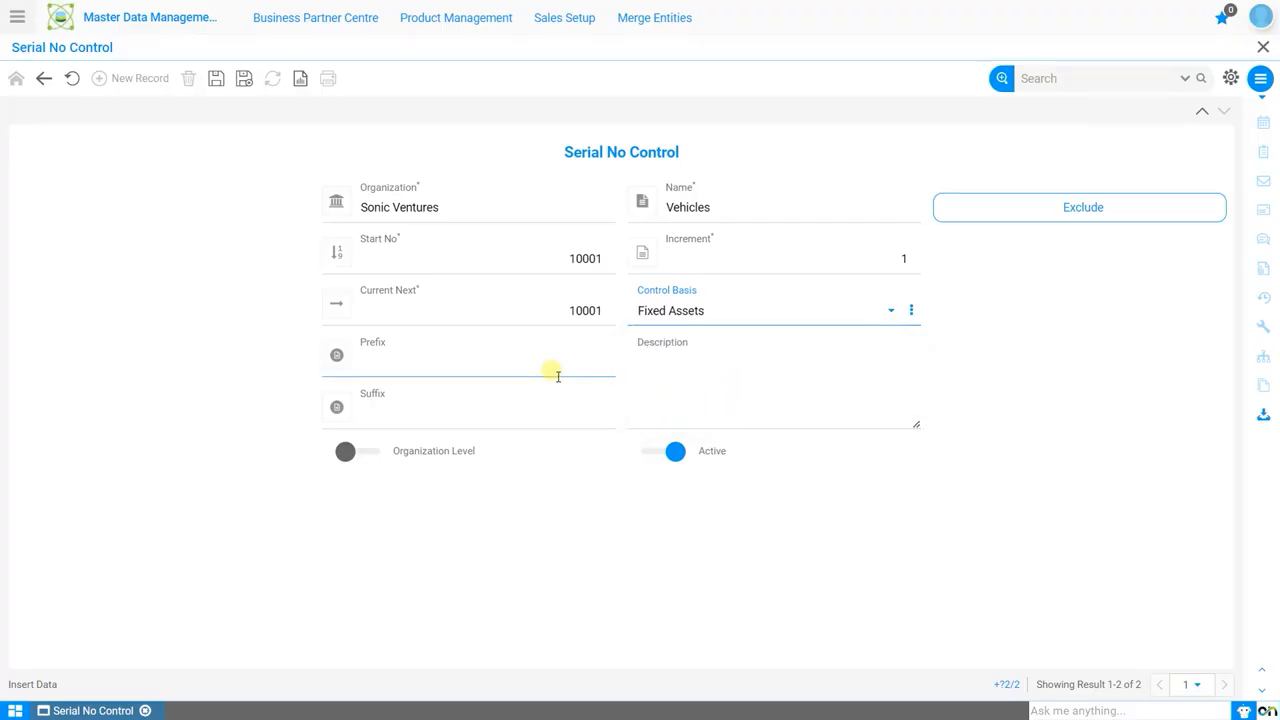
type("VH/")
left_click(541, 390)
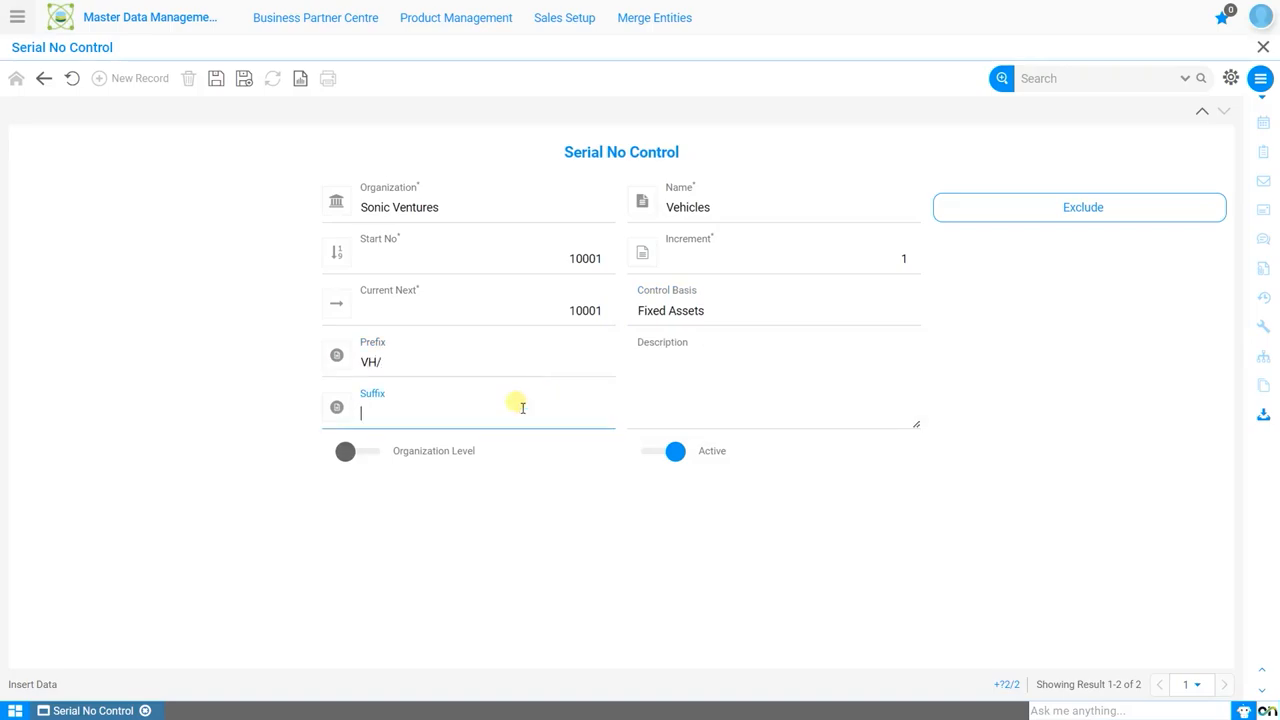
Step: Set the organization to *, enable Organization Level with org column AD_Org_ID, and save the serial number control
left_click(435, 210)
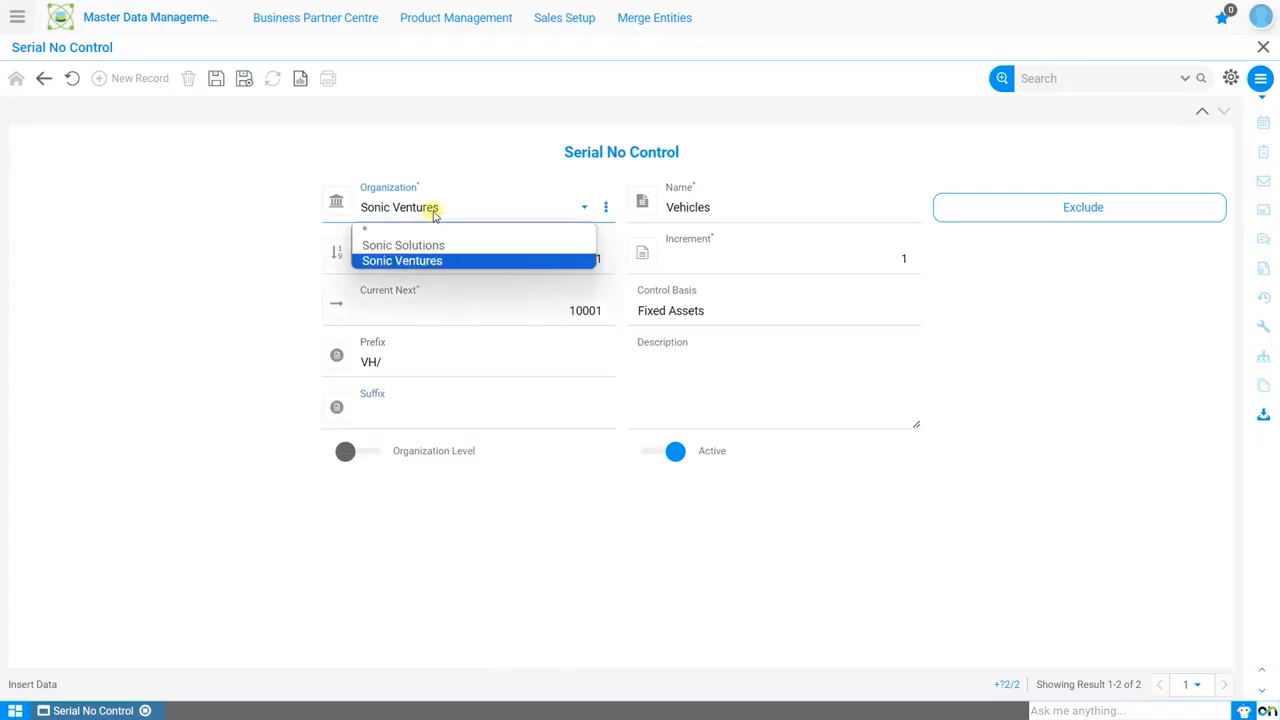
left_click(423, 228)
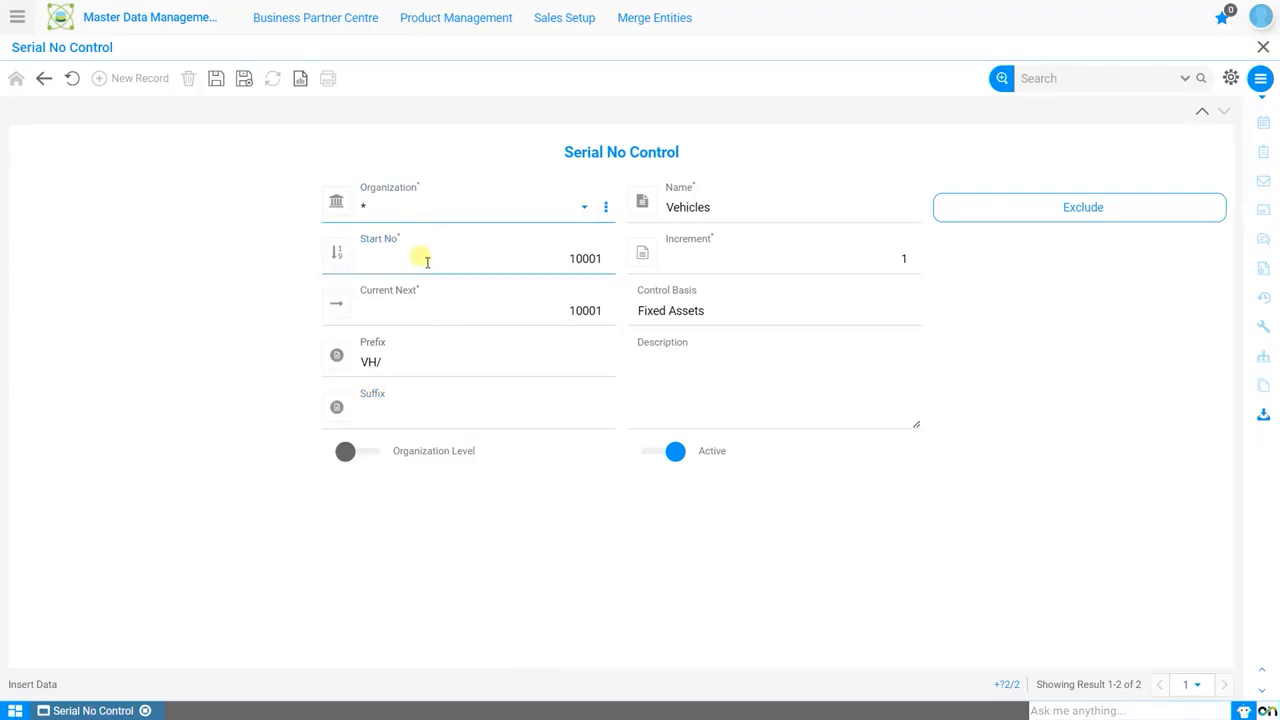
left_click(370, 452)
left_click(503, 512)
type("AD")
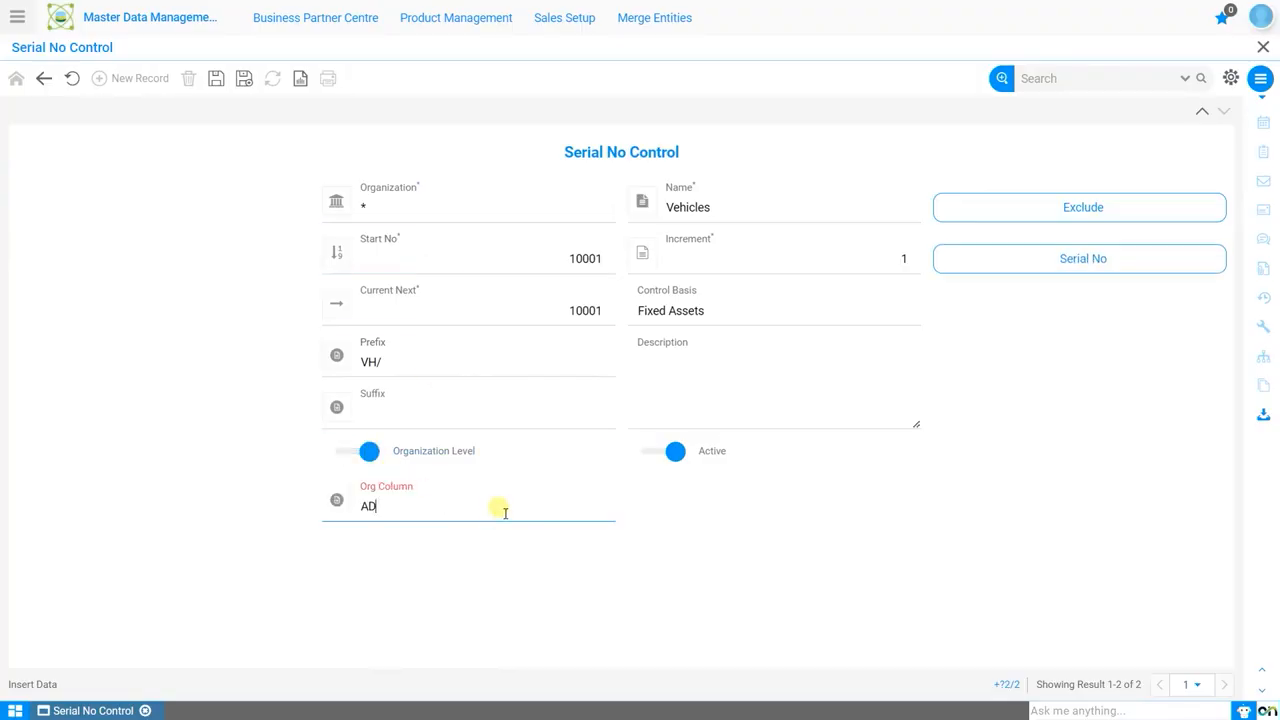
type("_Org_ID")
left_click(800, 563)
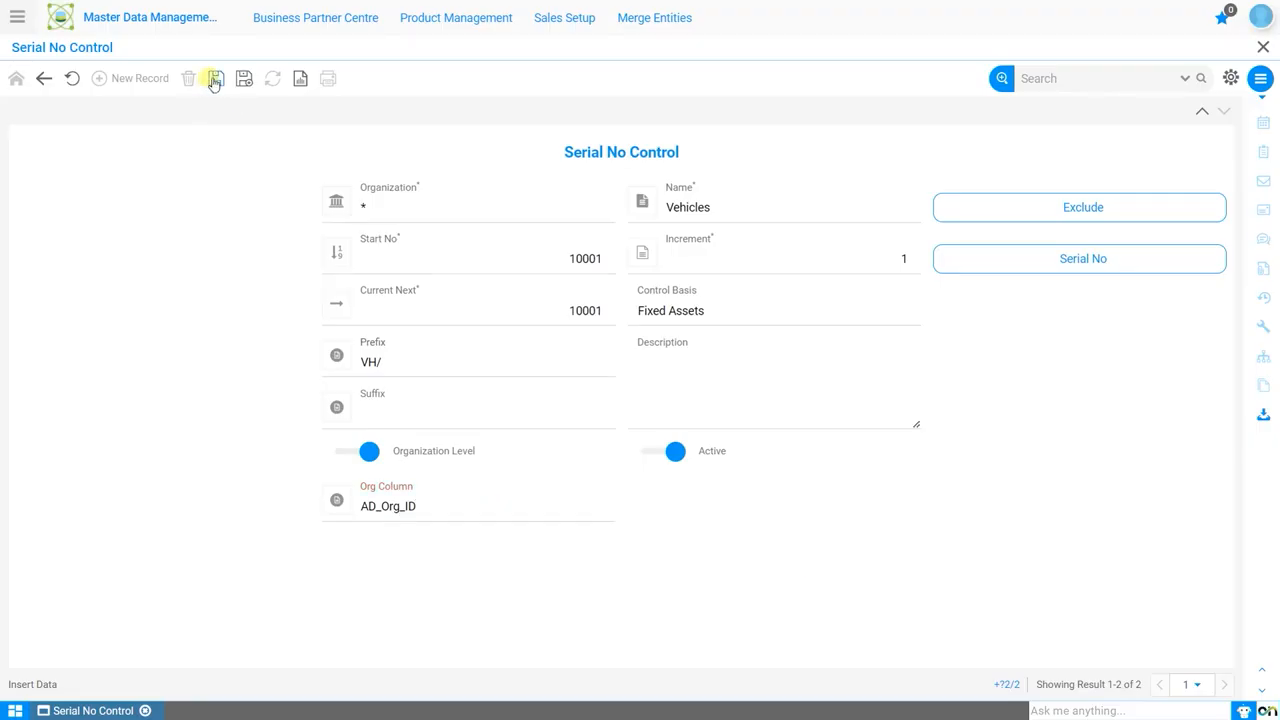
left_click(216, 78)
Step: Start a new Exclude record for the Vehicles control and examine the tables available for exclusion
left_click(1051, 263)
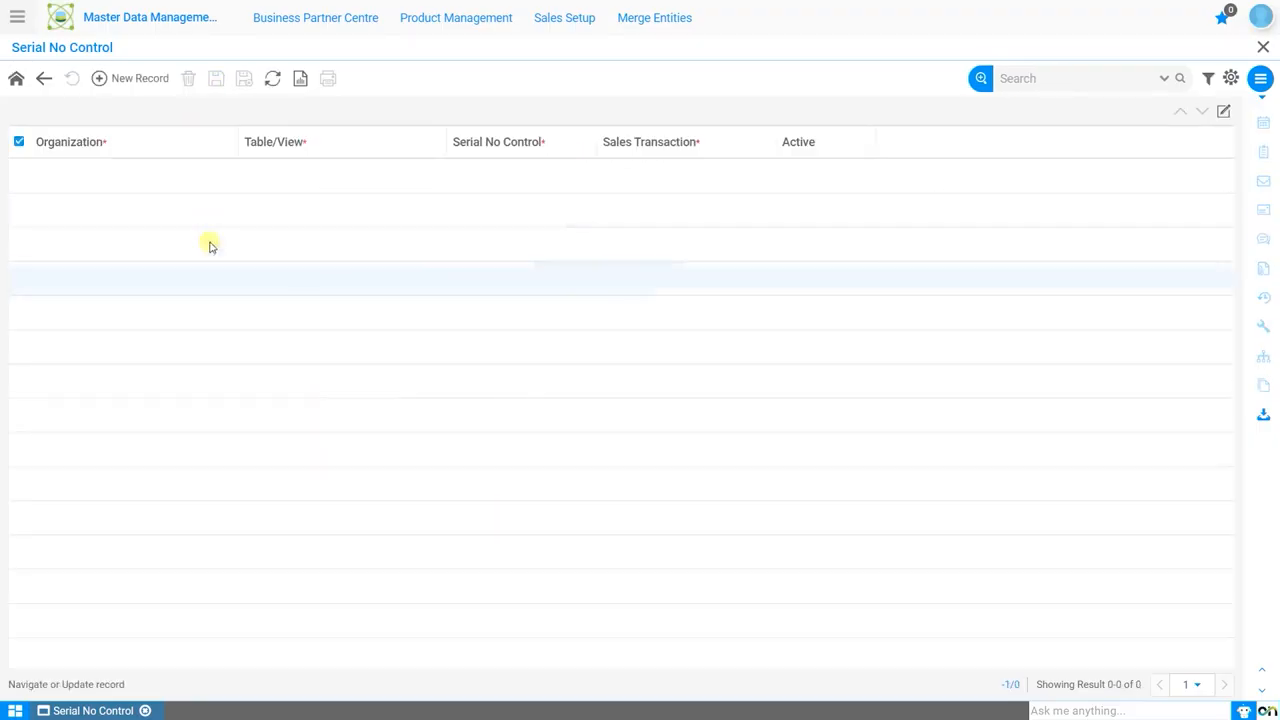
left_click(133, 88)
left_click(474, 262)
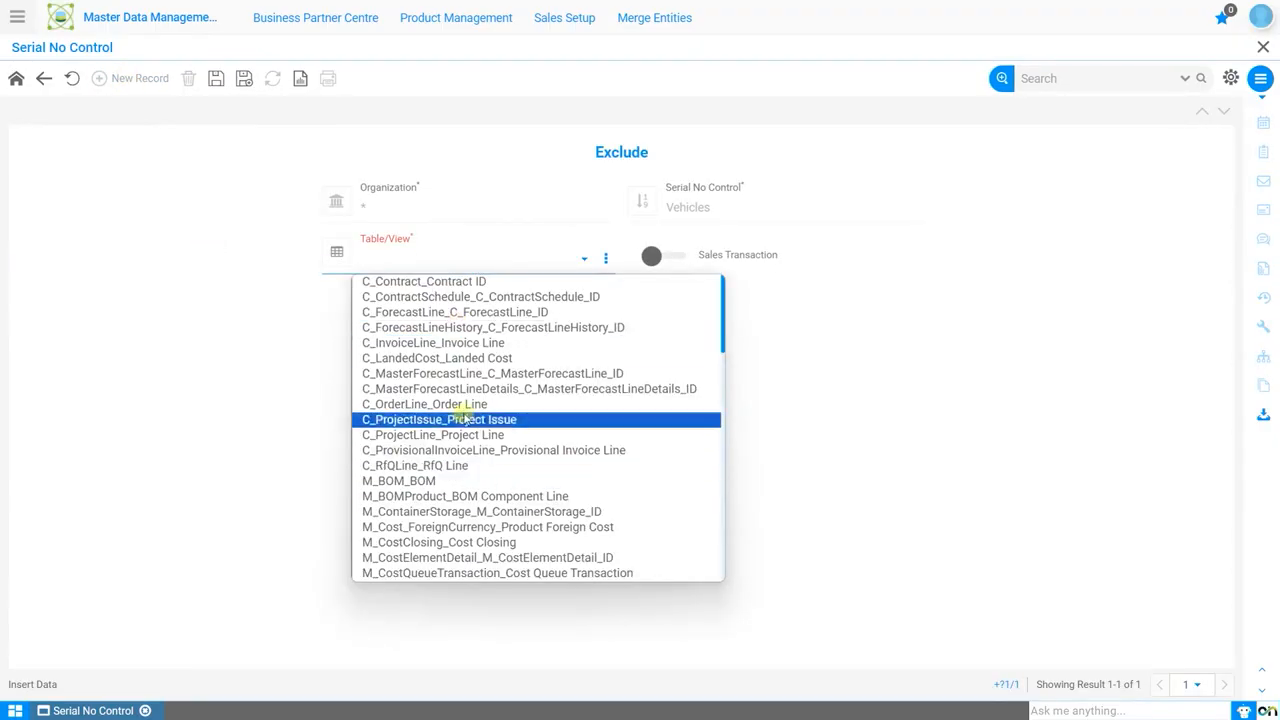
left_click(243, 369)
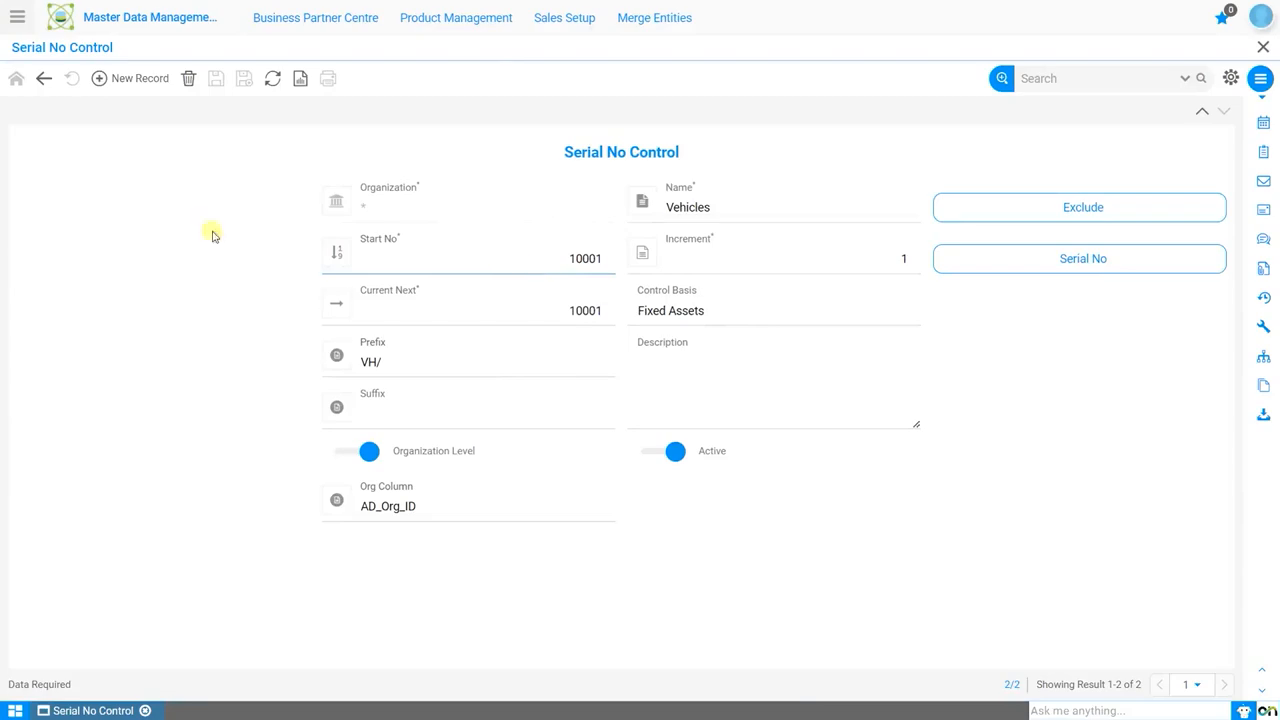
Step: Search the application menu for "depr" and clear the search text
left_click(16, 22)
left_click(134, 63)
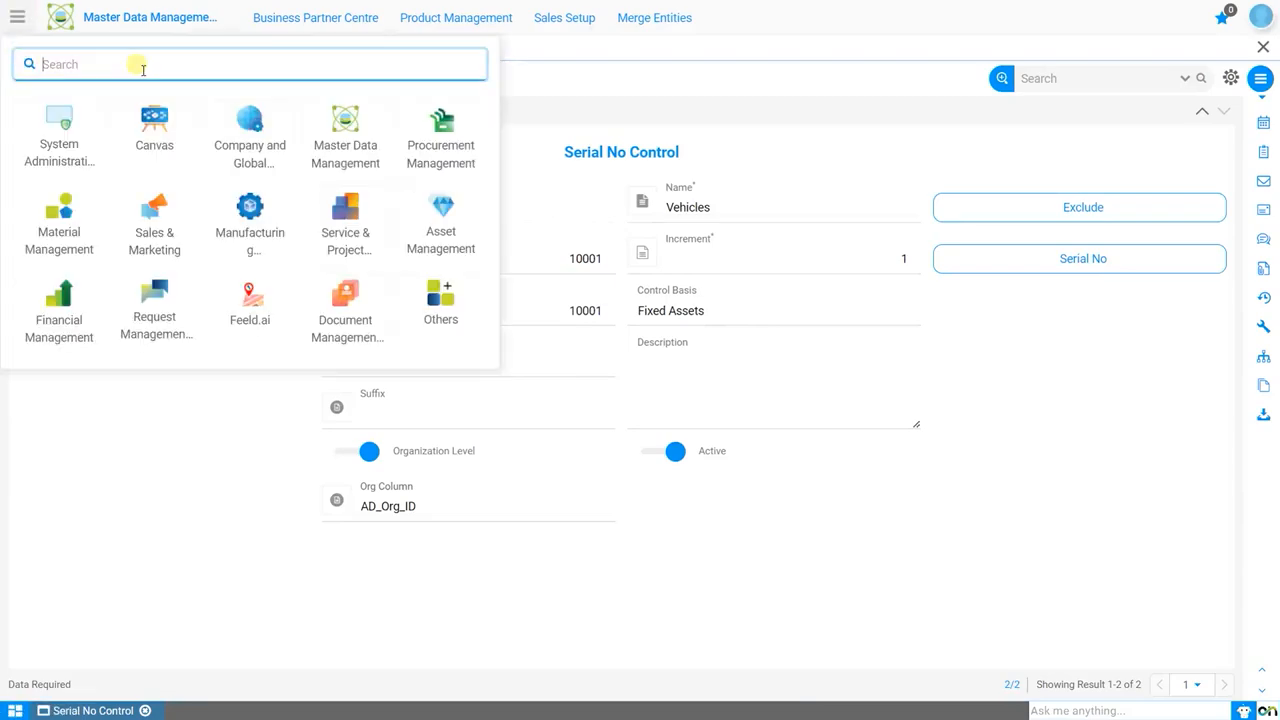
type("depr")
key("BackSpace")
key("BackSpace")
key("BackSpace")
key("BackSpace")
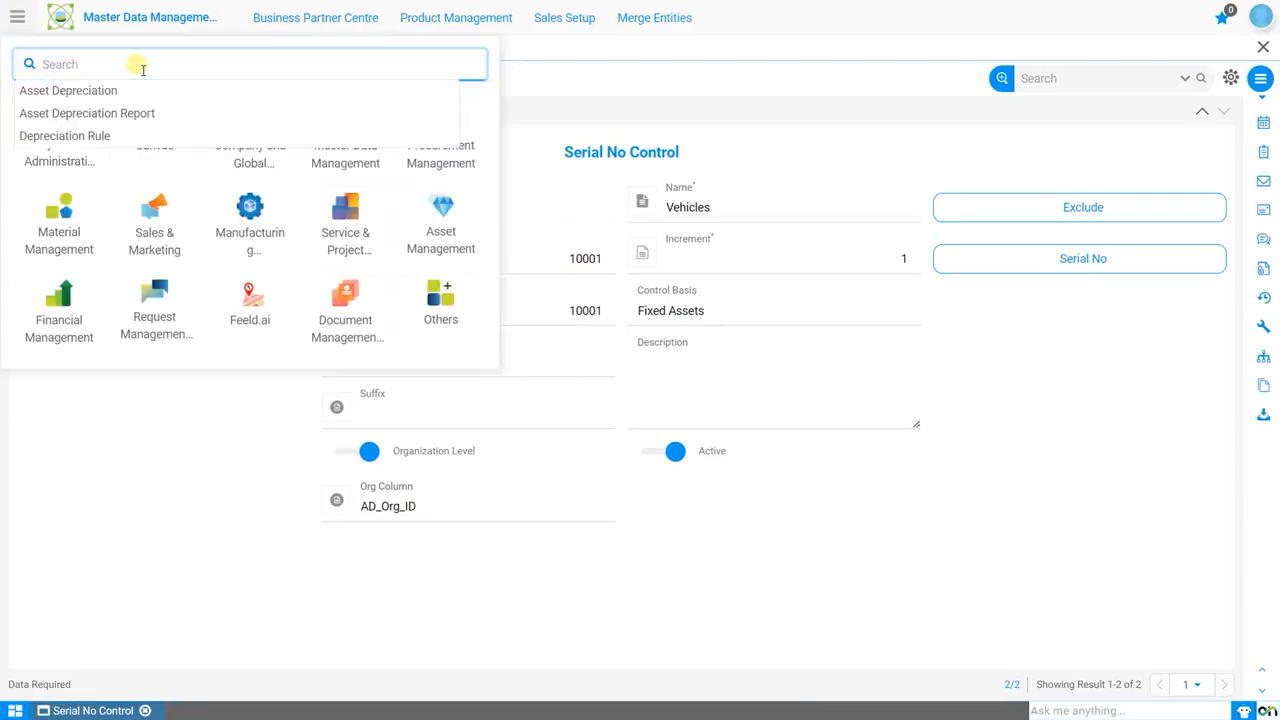
Step: Open the Depreciation Rule window from Asset Management's fixed asset functions and start a new record
left_click(432, 218)
left_click(345, 22)
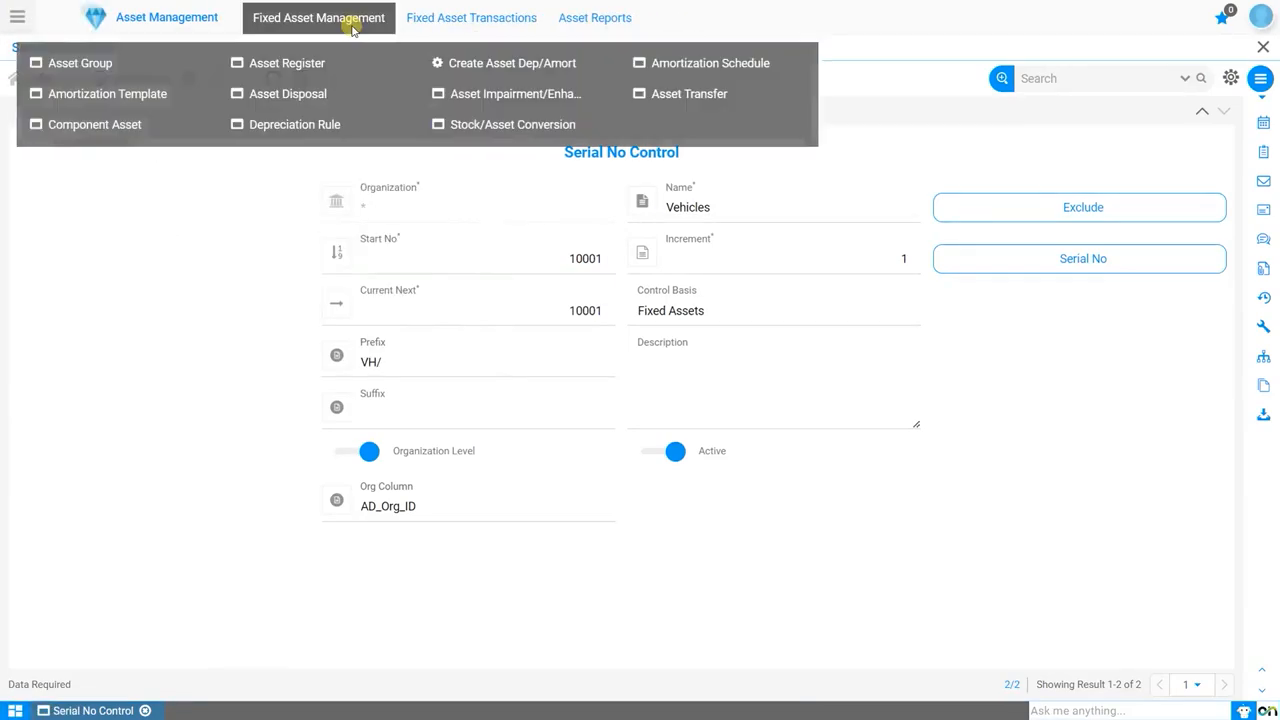
left_click(314, 126)
left_click(146, 80)
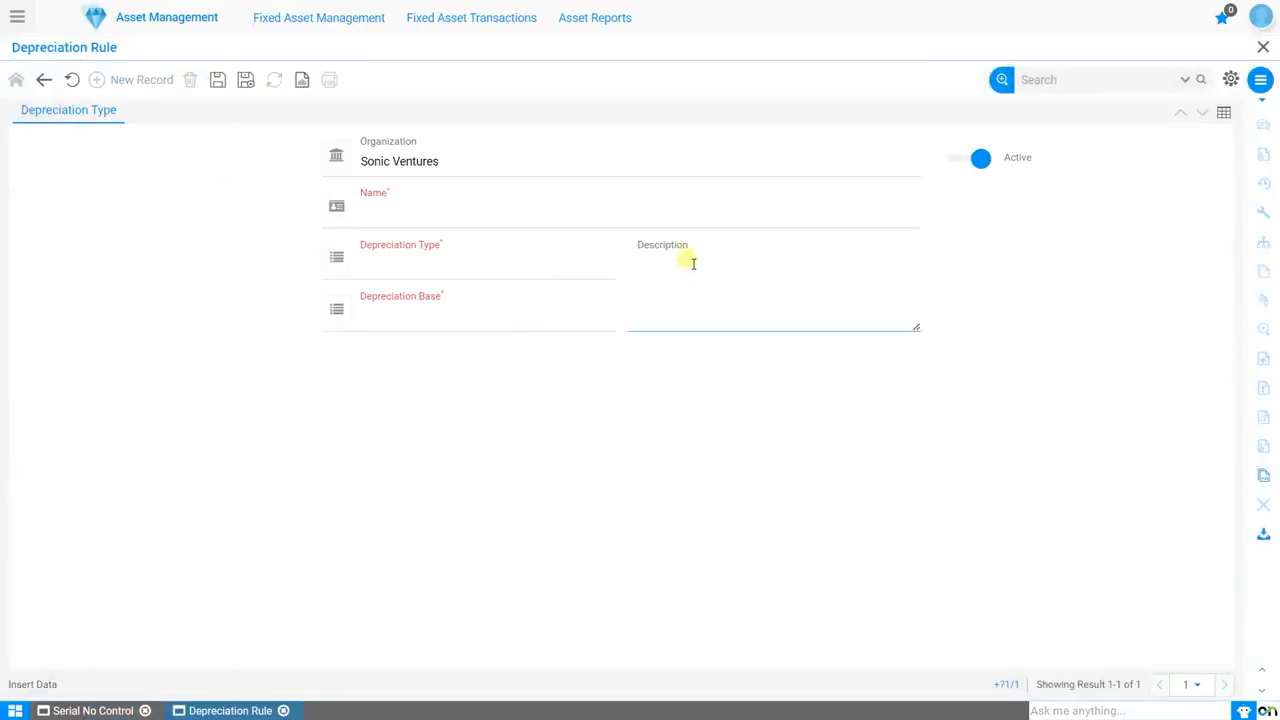
Step: Set the depreciation rule's organization to * and name it Straight Line Method
left_click(716, 173)
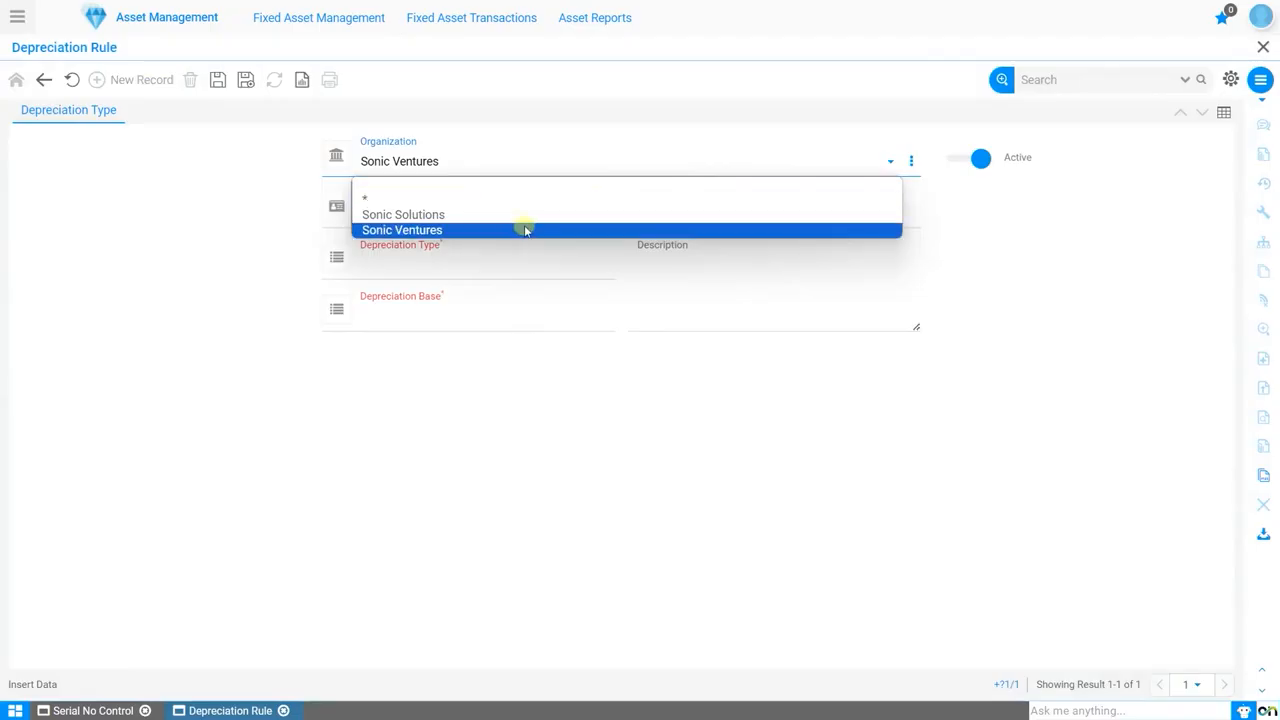
left_click(543, 203)
left_click(535, 208)
type("Straight  ")
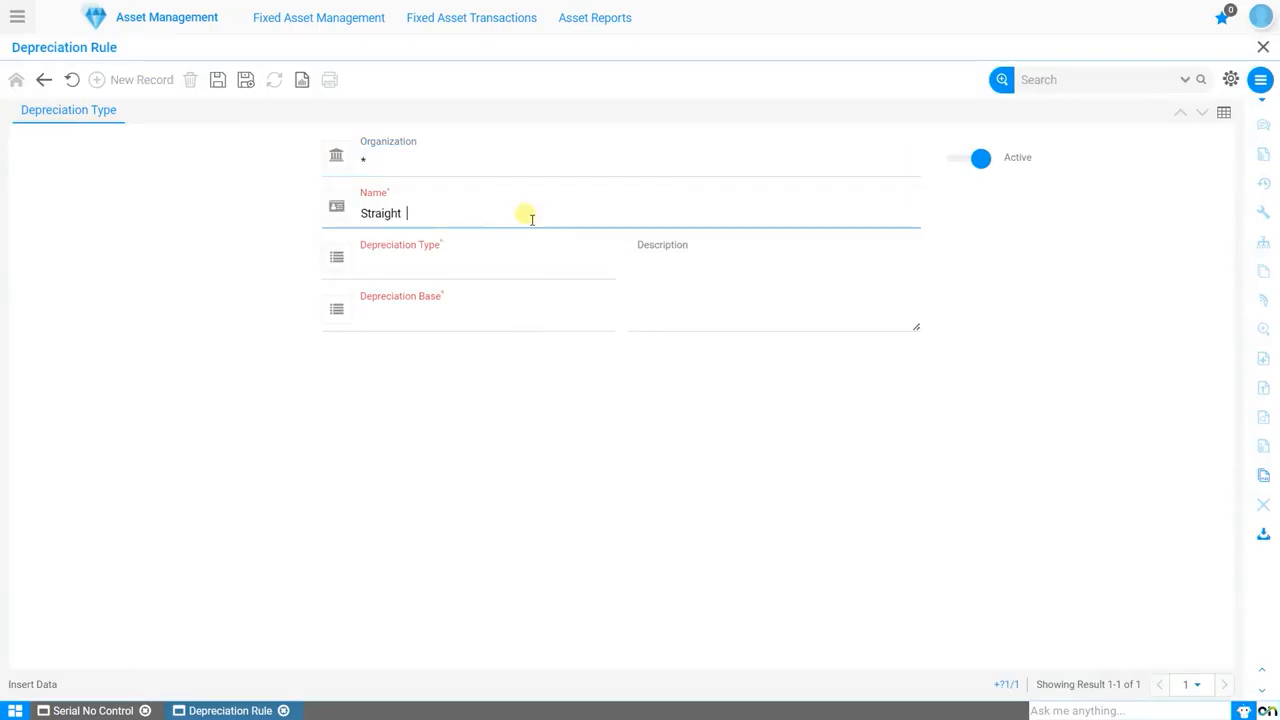
type("Line Method")
Step: Set the rule's depreciation type to Straight Line and its depreciation base to Monthly
left_click(517, 267)
left_click(494, 286)
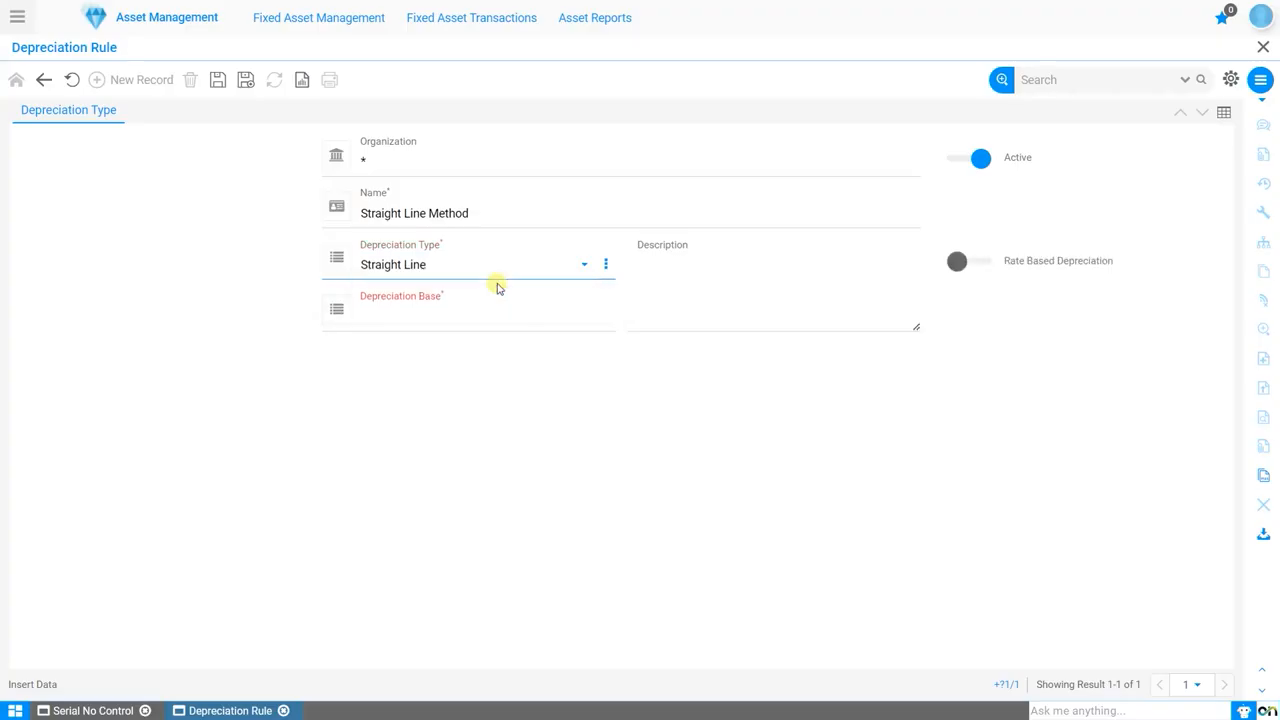
left_click(524, 324)
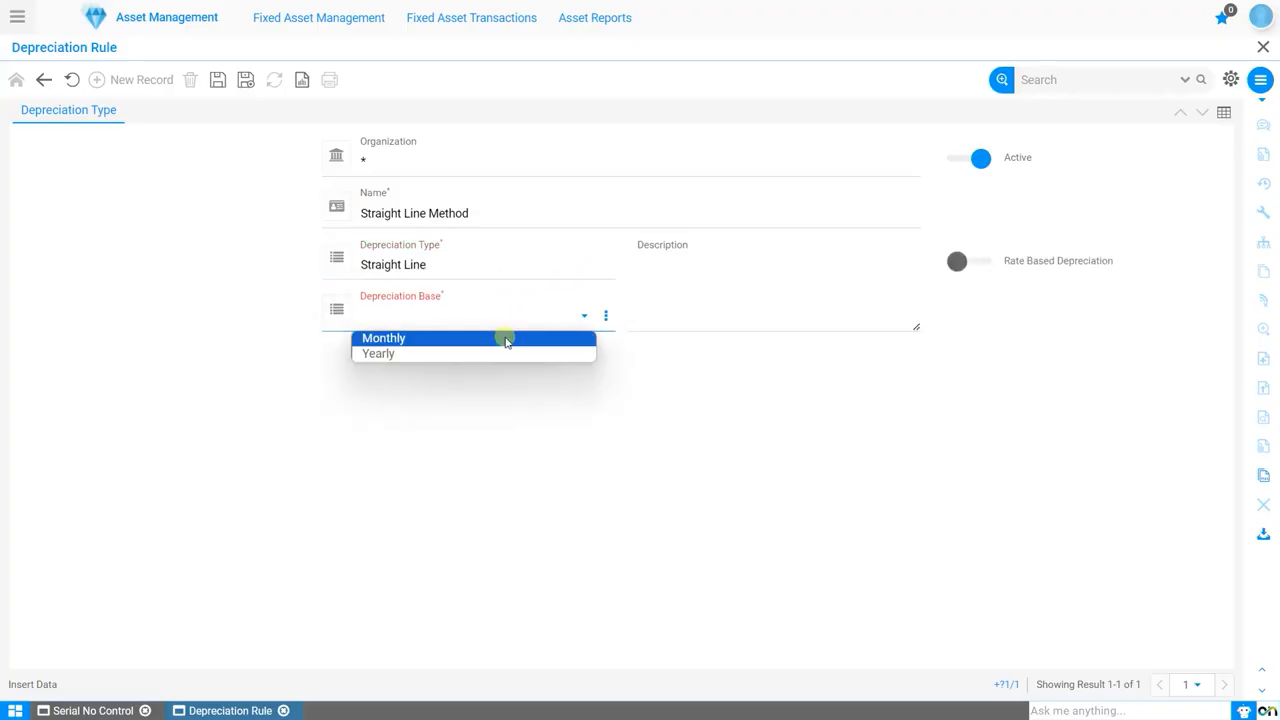
left_click(506, 340)
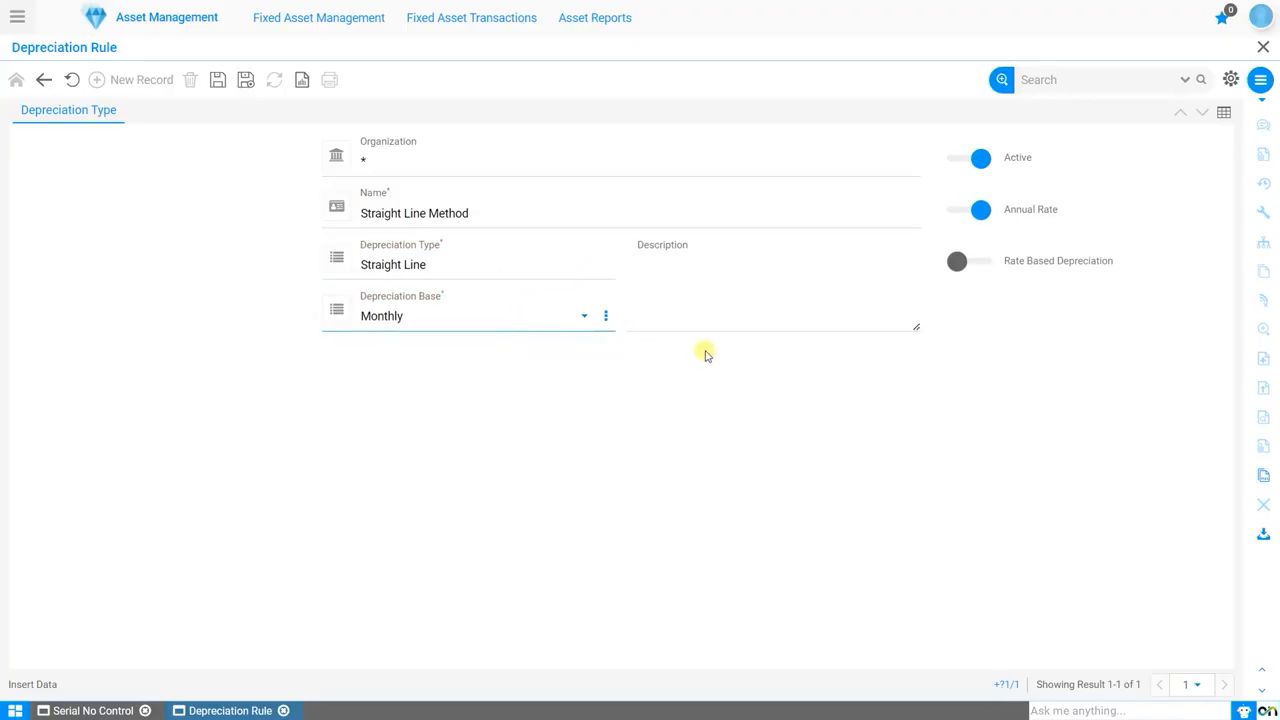
Step: Try rate-based depreciation with a rate of 12 on the rule and switch it back off
left_click(980, 263)
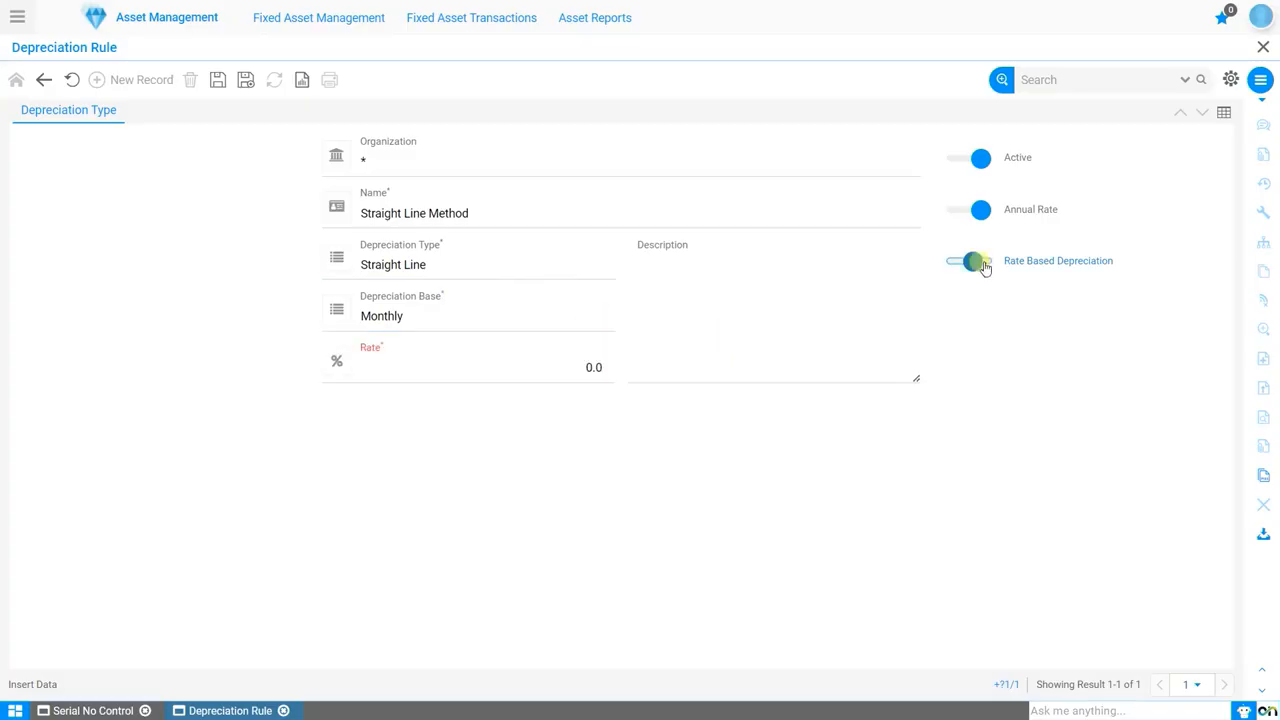
type("12")
left_click(600, 406)
left_click(528, 364)
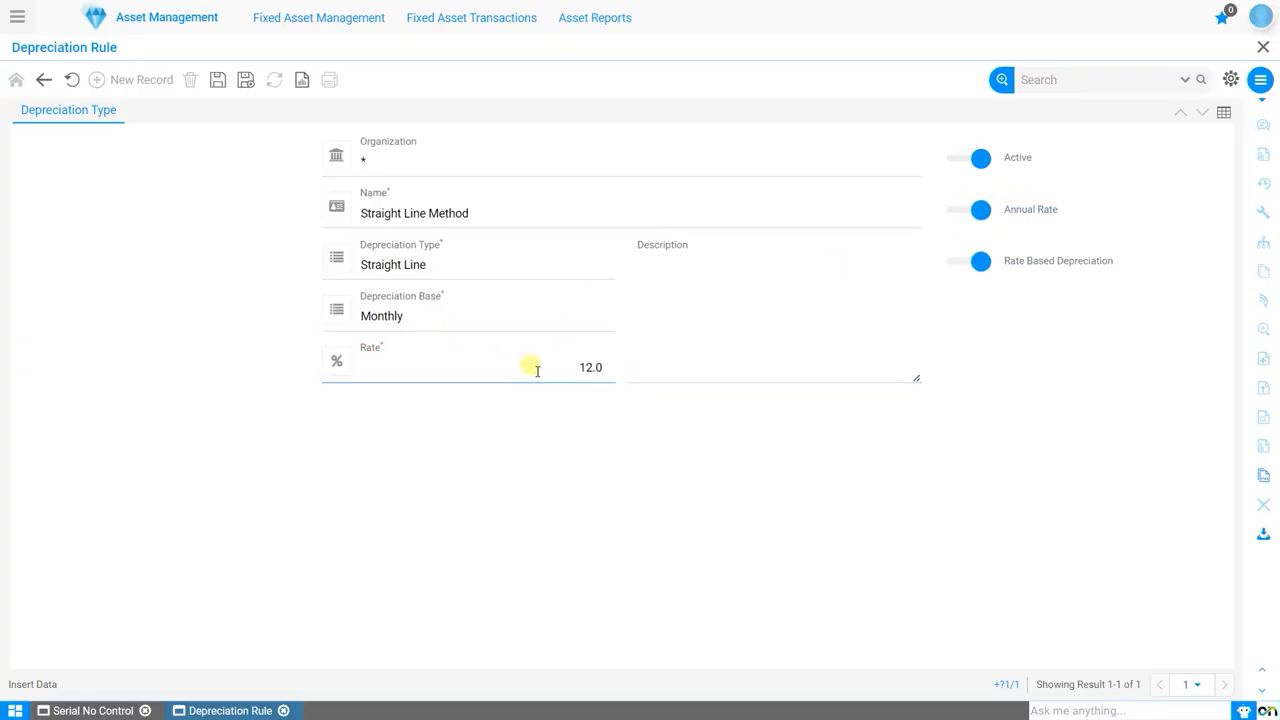
double_click(620, 371)
key("BackSpace")
left_click(1043, 322)
left_click(962, 264)
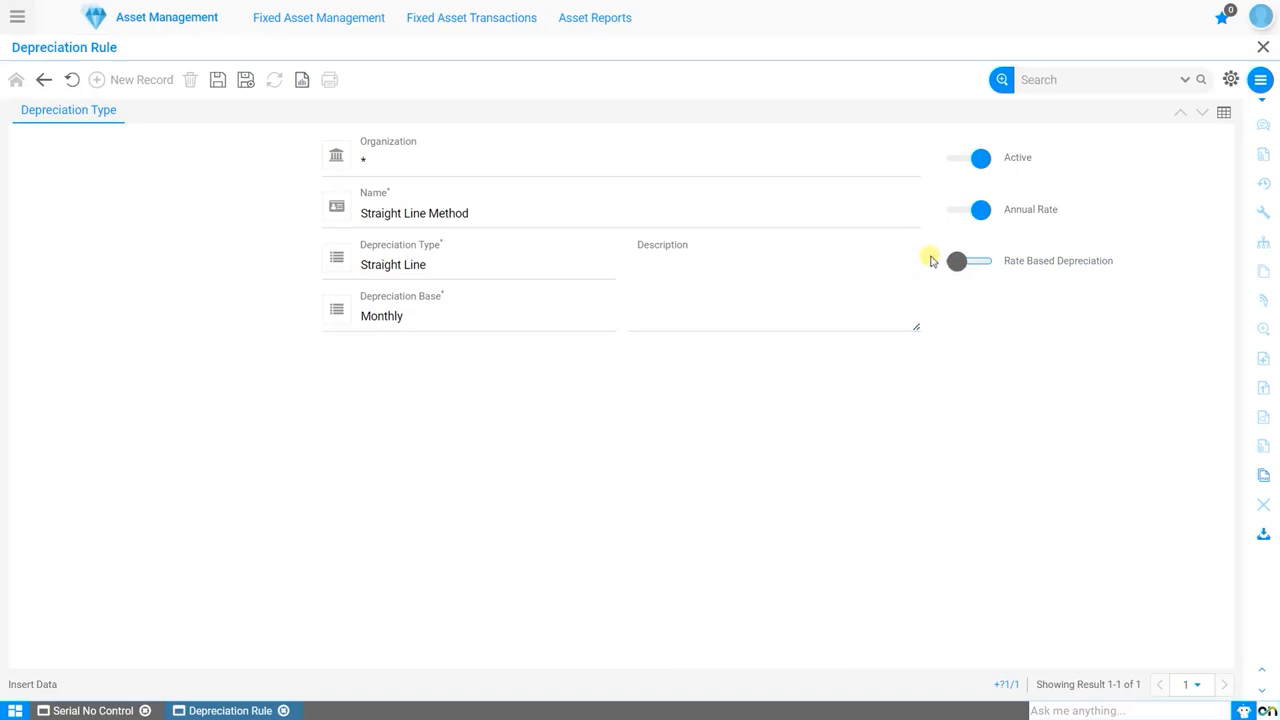
Step: Disable Annual Rate, enable Rate Based Depreciation with a rate of 10, and save the depreciation rule
left_click(960, 211)
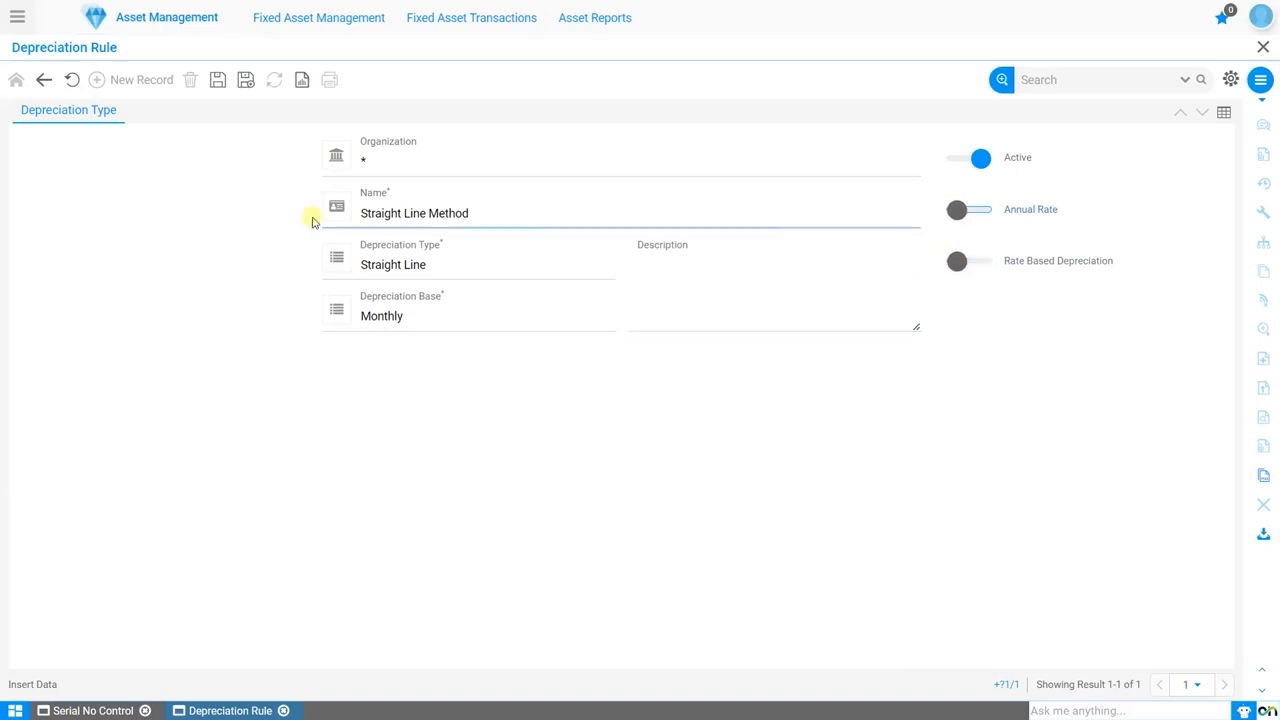
left_click(217, 80)
left_click(965, 261)
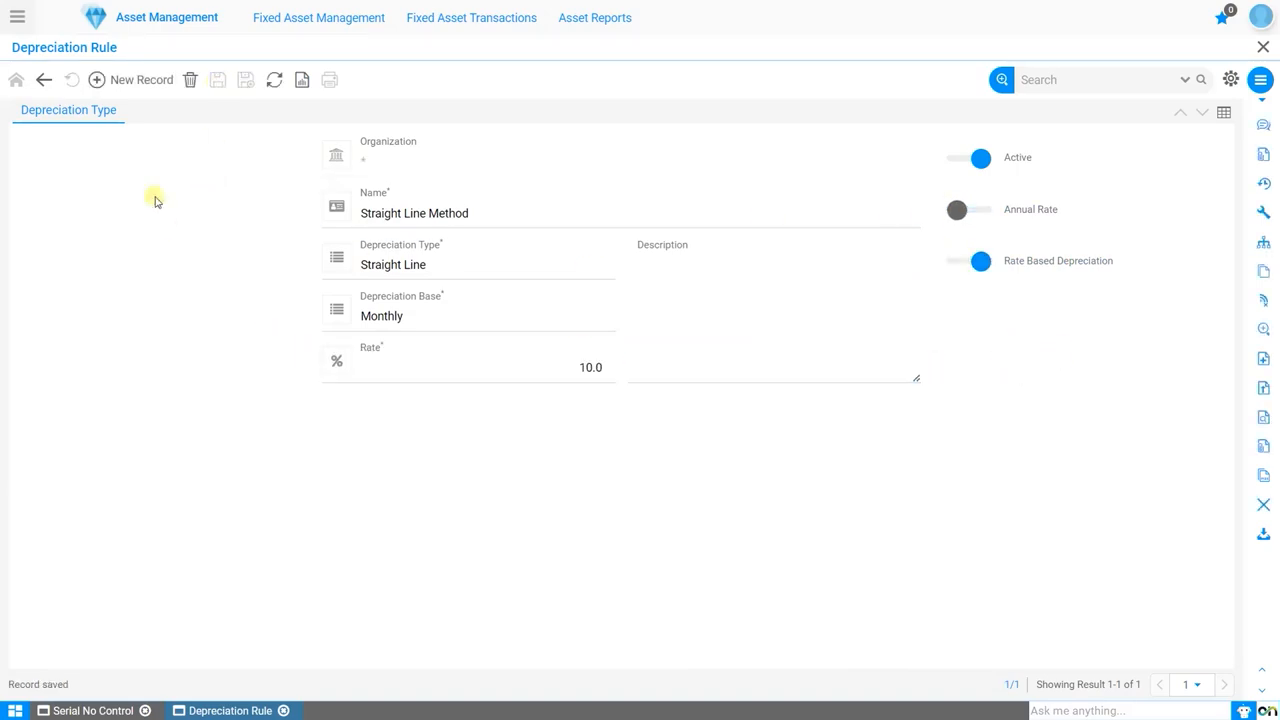
Step: Create a new depreciation rule for organization * and name it Written Down Value
left_click(135, 82)
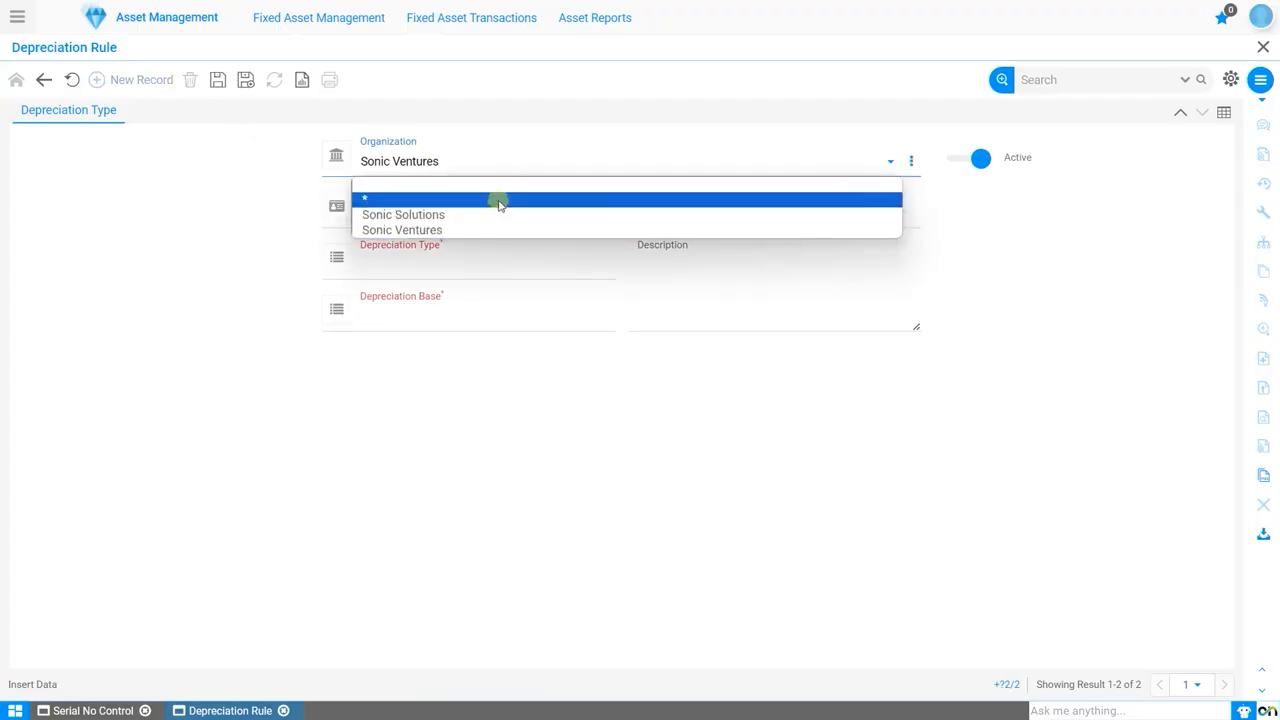
left_click(500, 200)
type("Written Down")
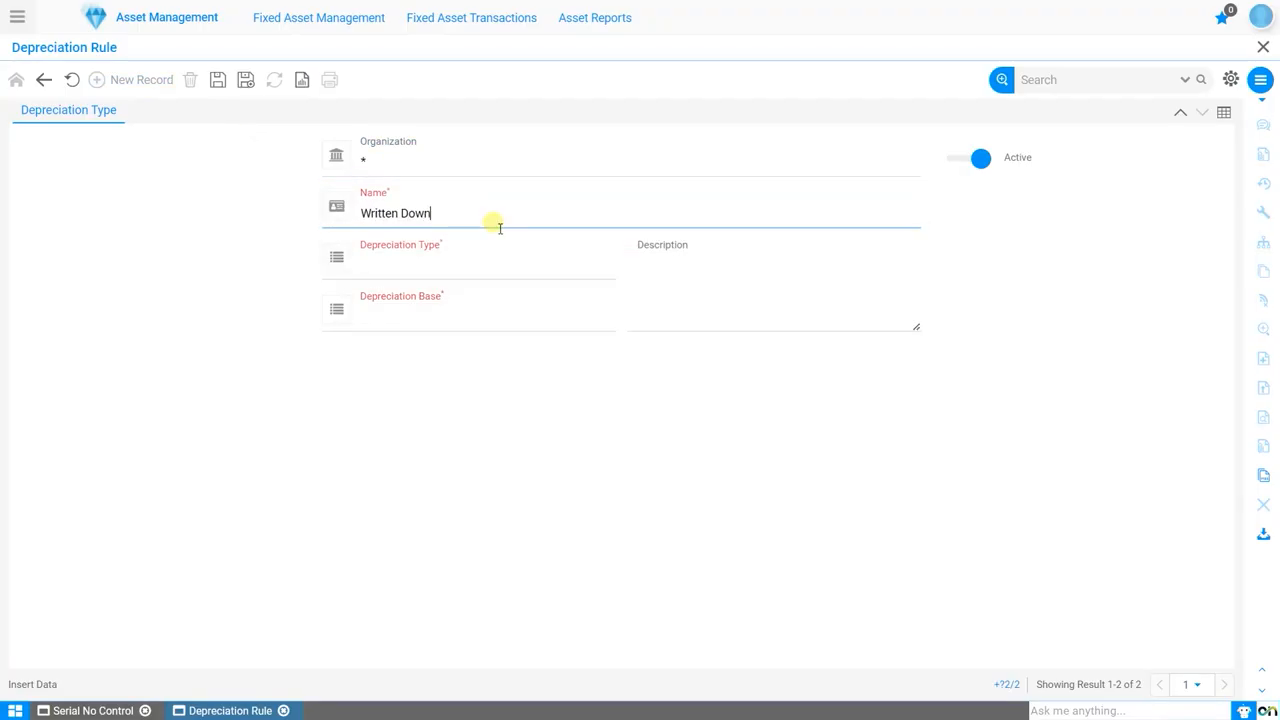
type(" Value")
Step: Set the new rule's depreciation type to Written Down Value and its depreciation base to Monthly
left_click(486, 262)
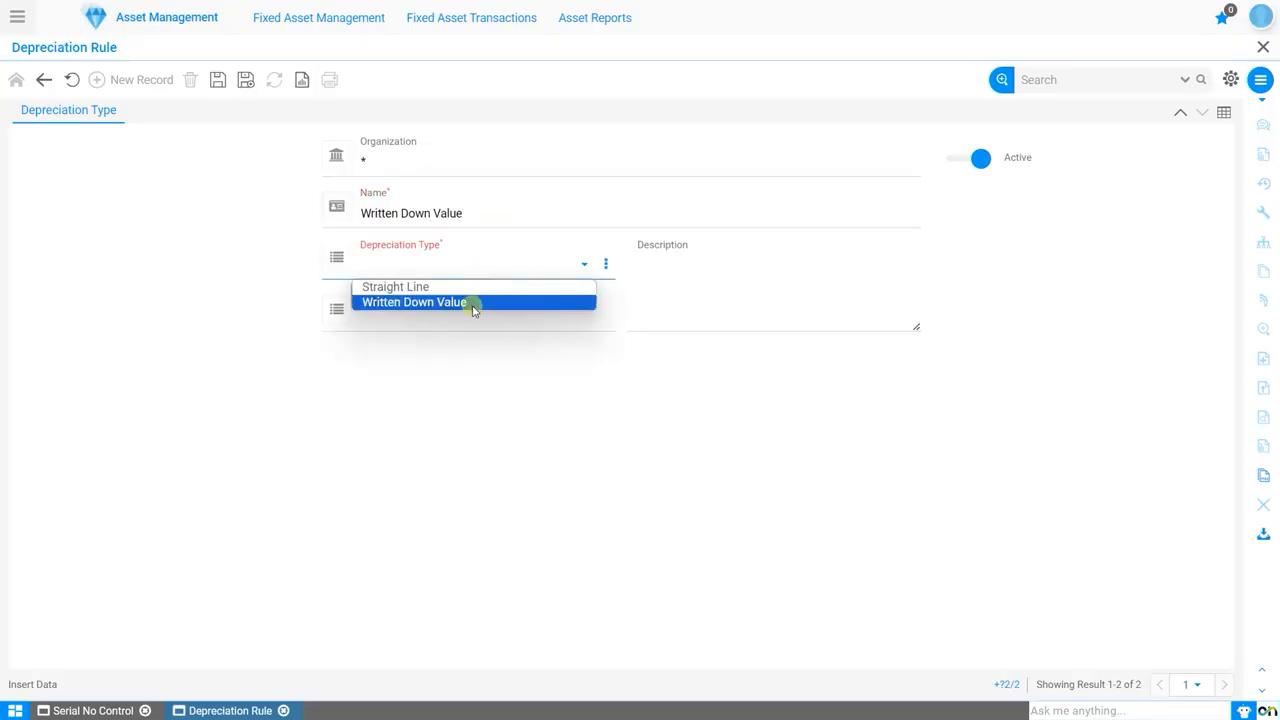
left_click(474, 301)
left_click(477, 318)
left_click(451, 353)
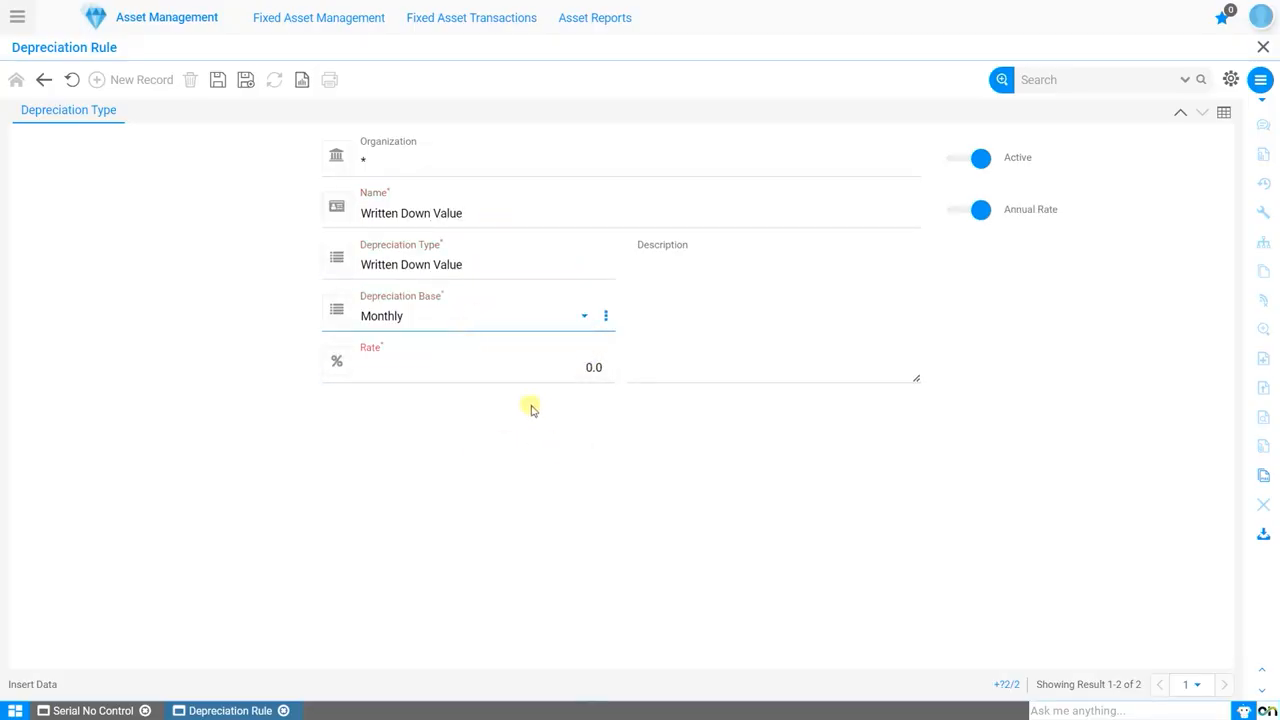
Step: Disable Annual Rate on the Written Down Value rule, set the rate to 10, and save the record
left_click(968, 212)
left_click(534, 366)
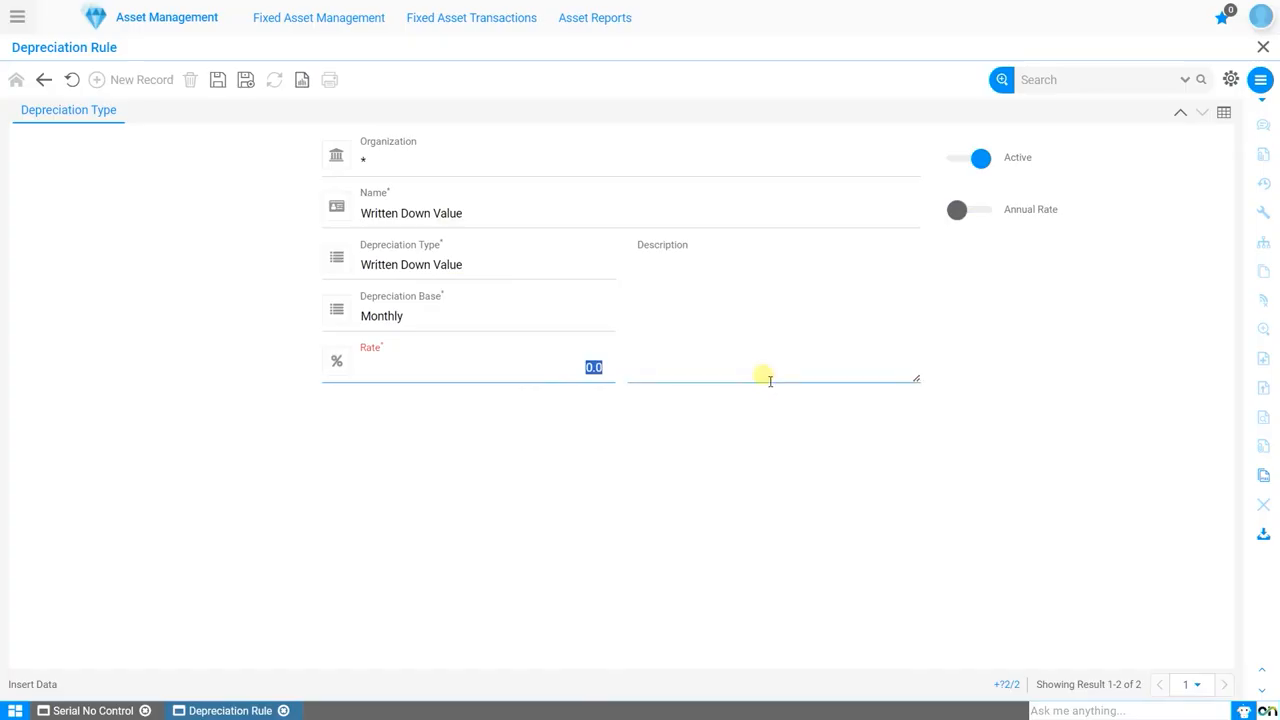
type("10")
left_click(314, 403)
left_click(218, 80)
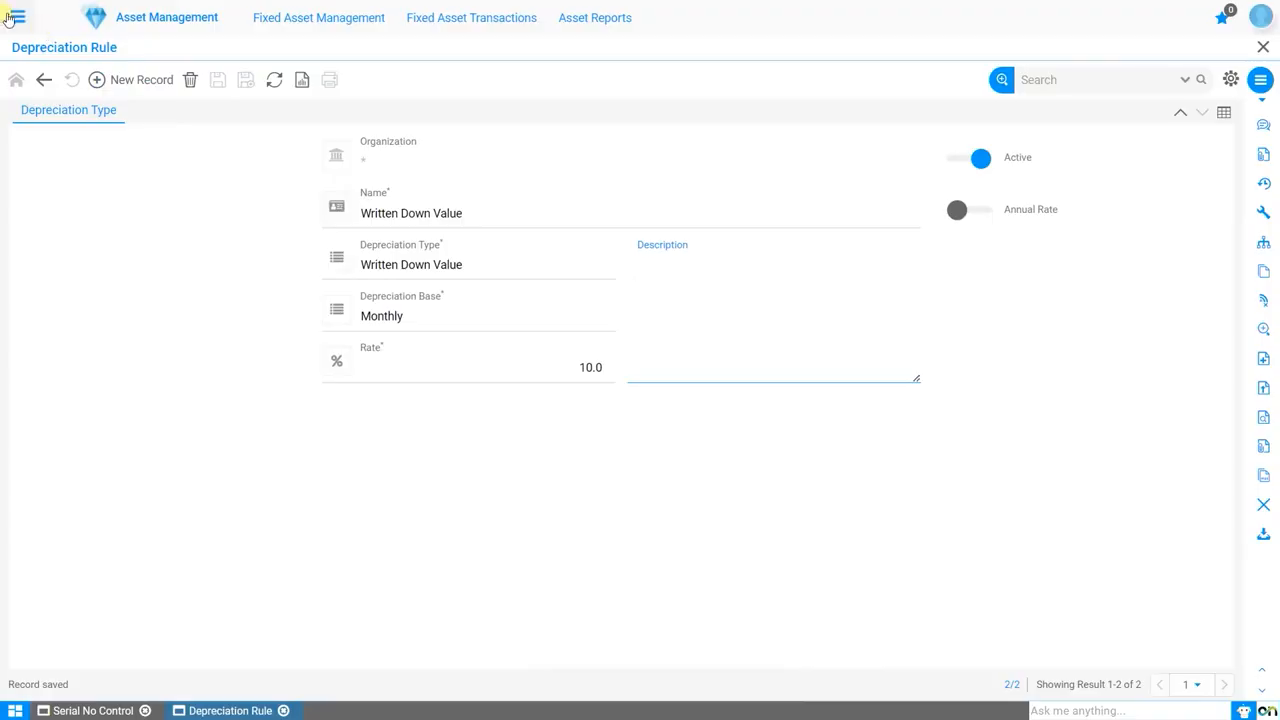
left_click(17, 17)
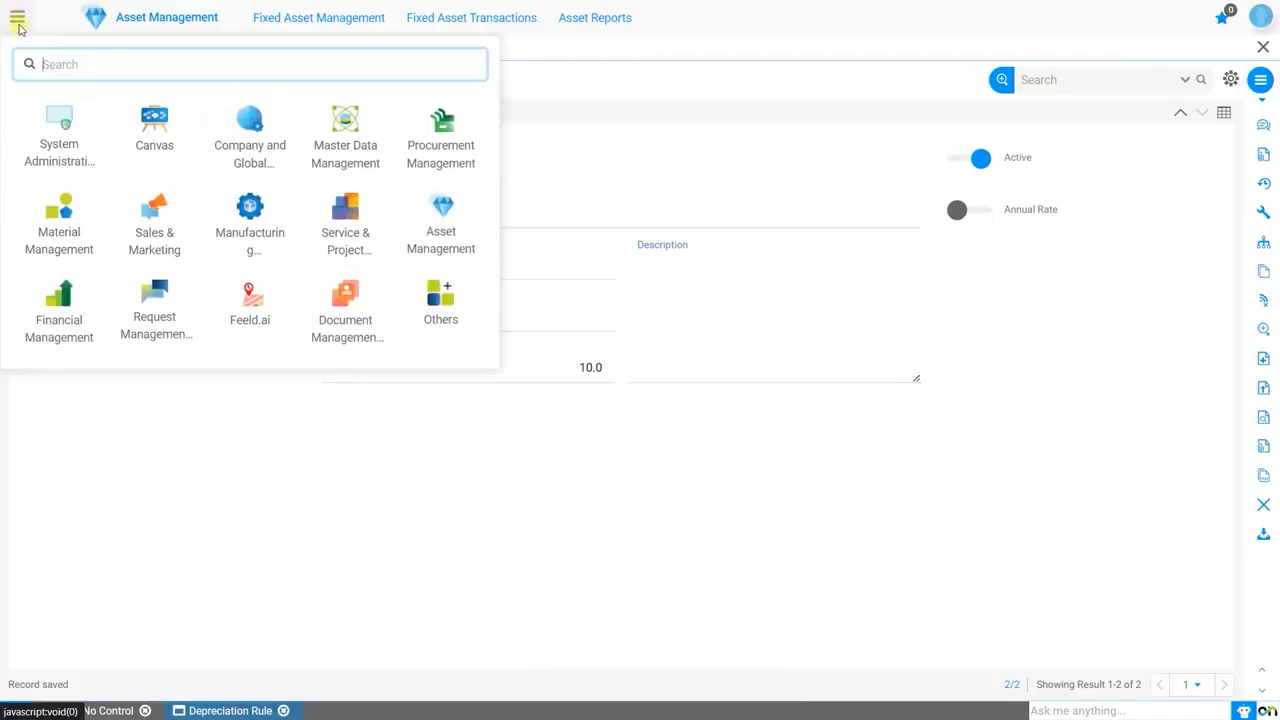
left_click(80, 64)
type("asset gr")
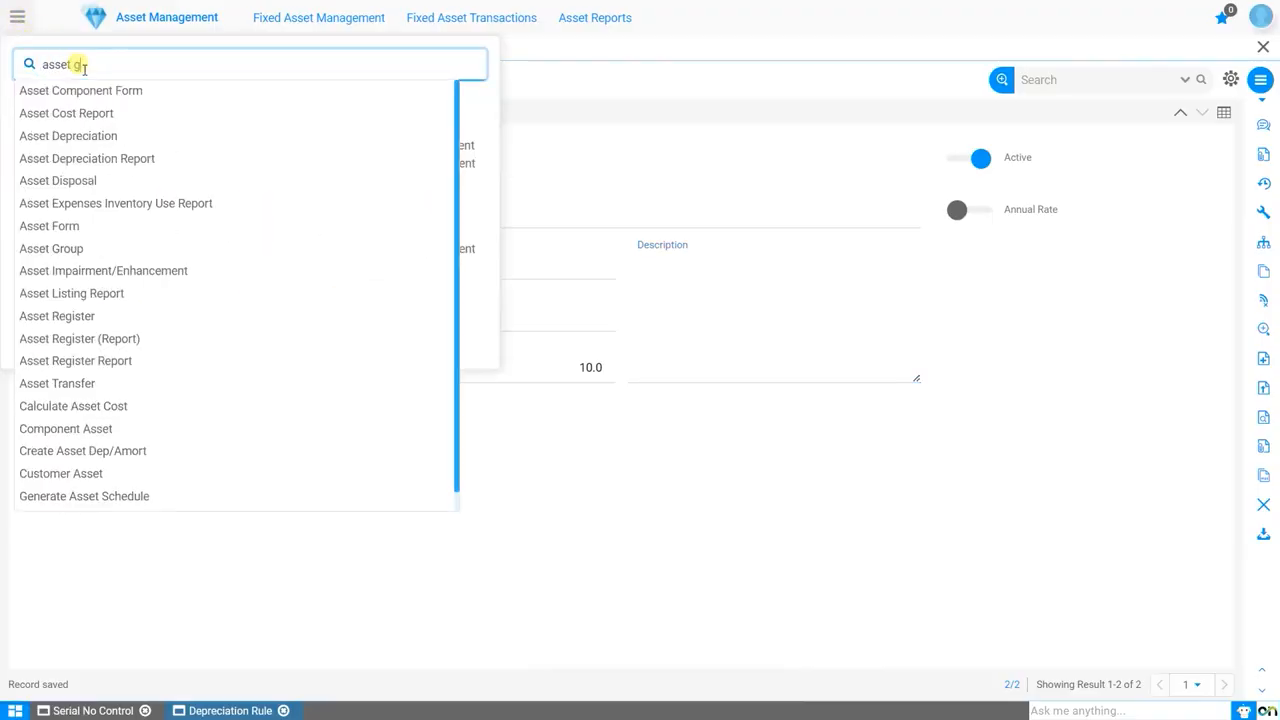
Step: Create a new asset group under Fixed Asset Management for organization * and name it Office Vehicle
left_click(336, 17)
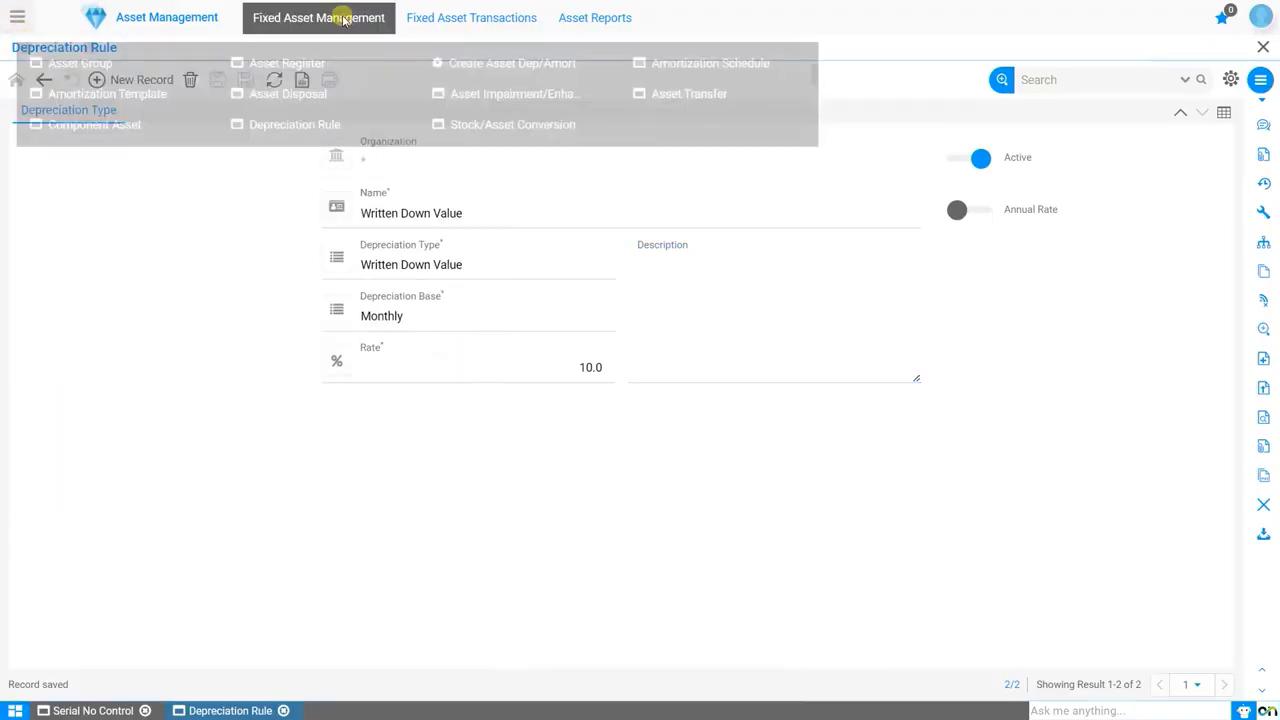
left_click(80, 64)
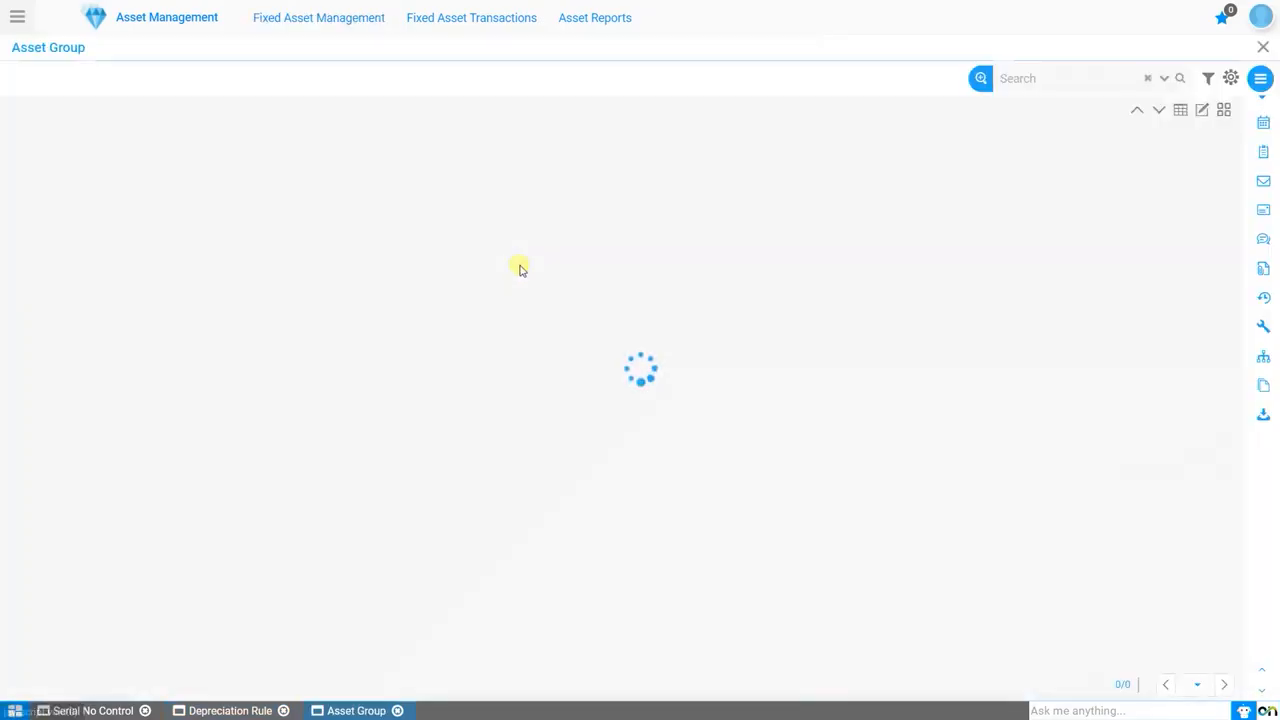
left_click(118, 88)
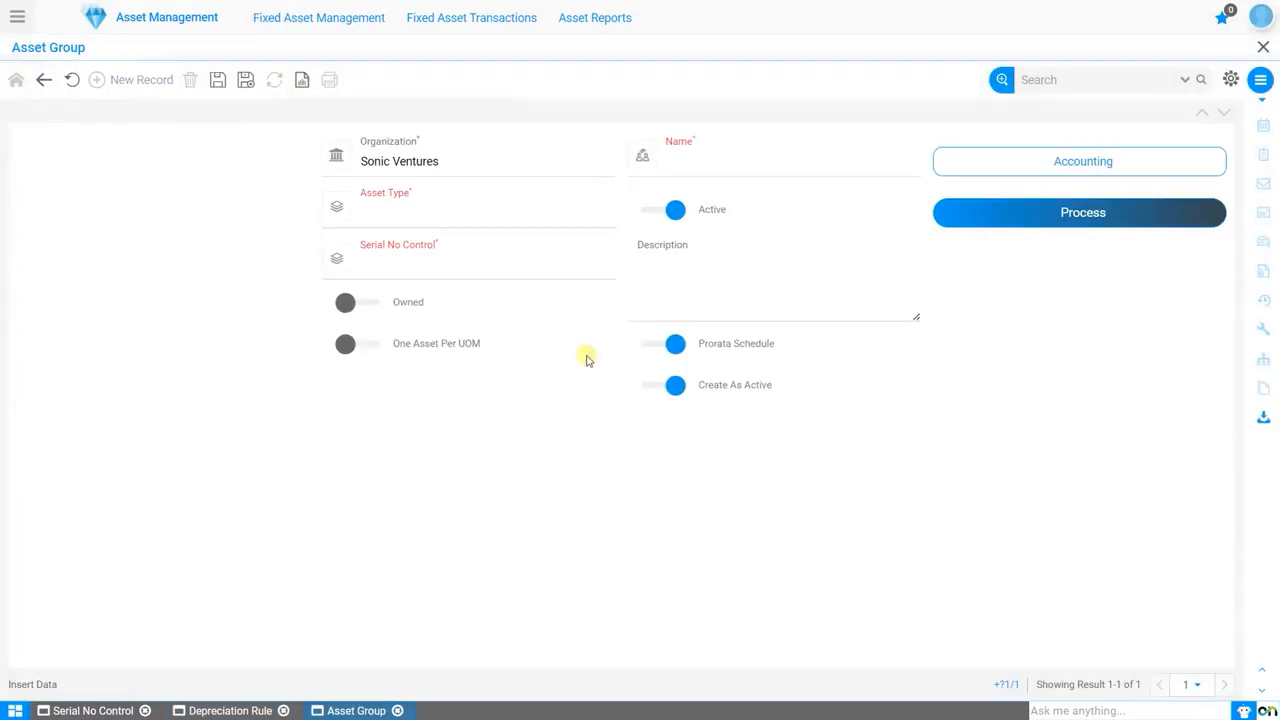
left_click(537, 166)
left_click(480, 180)
left_click(686, 170)
type("Of")
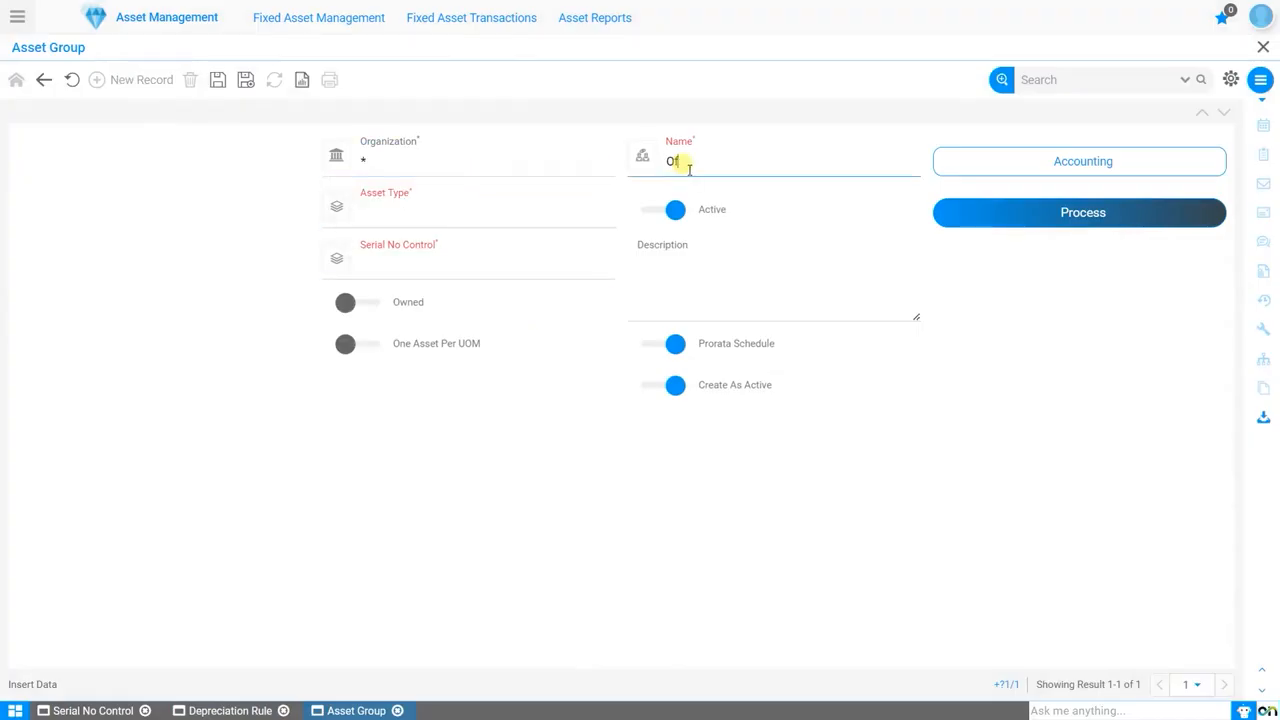
type("fice Vehicle")
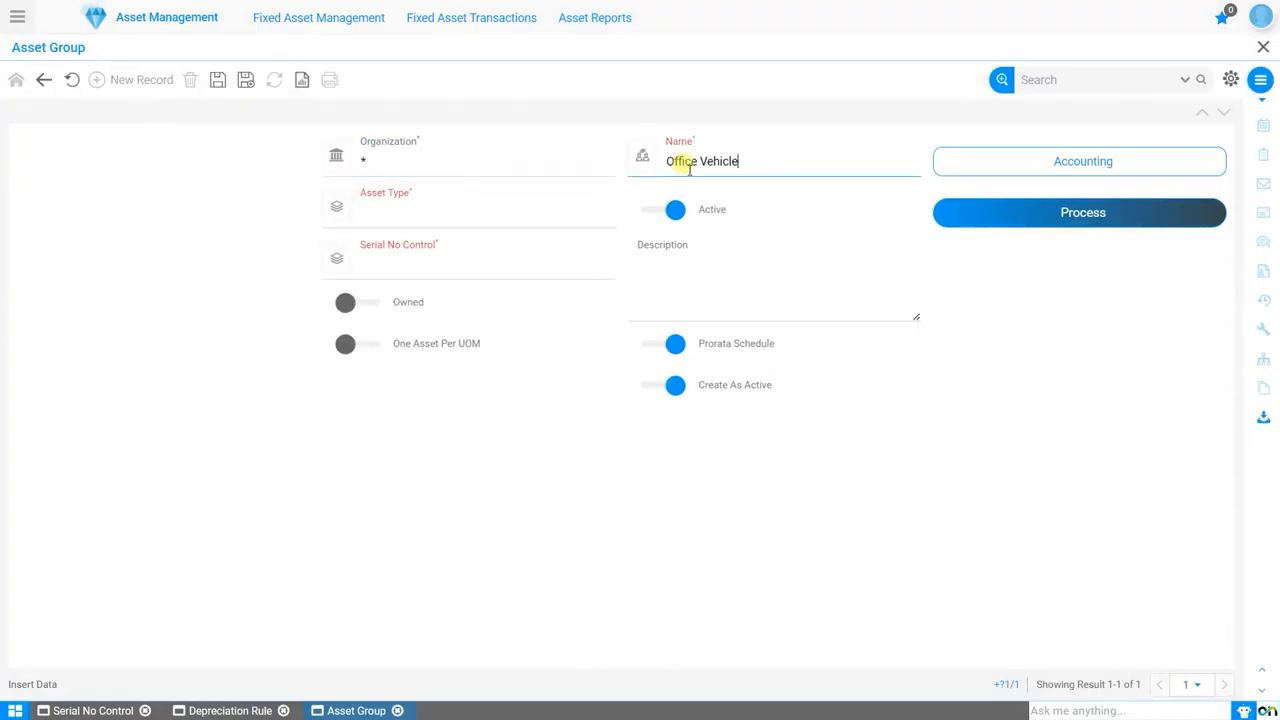
Step: Set the asset group's asset type to Tangible Asset and its serial number control to Vehicles
left_click(468, 211)
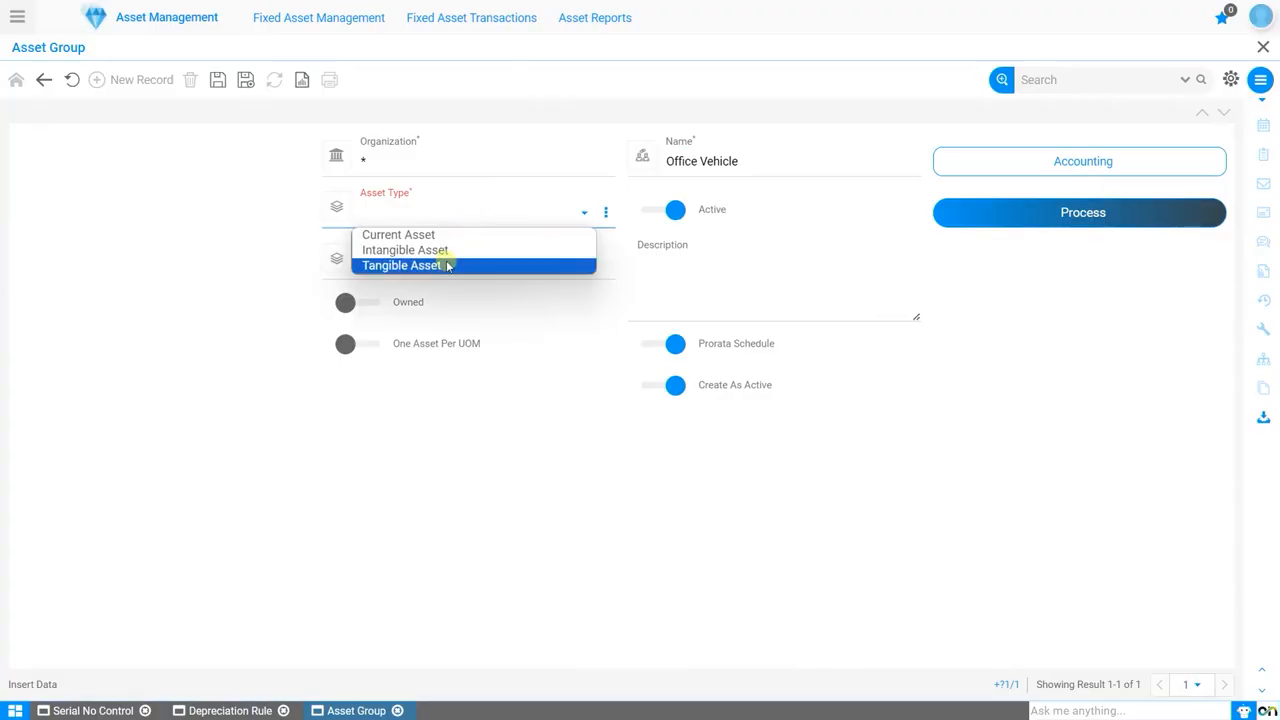
left_click(447, 266)
left_click(481, 218)
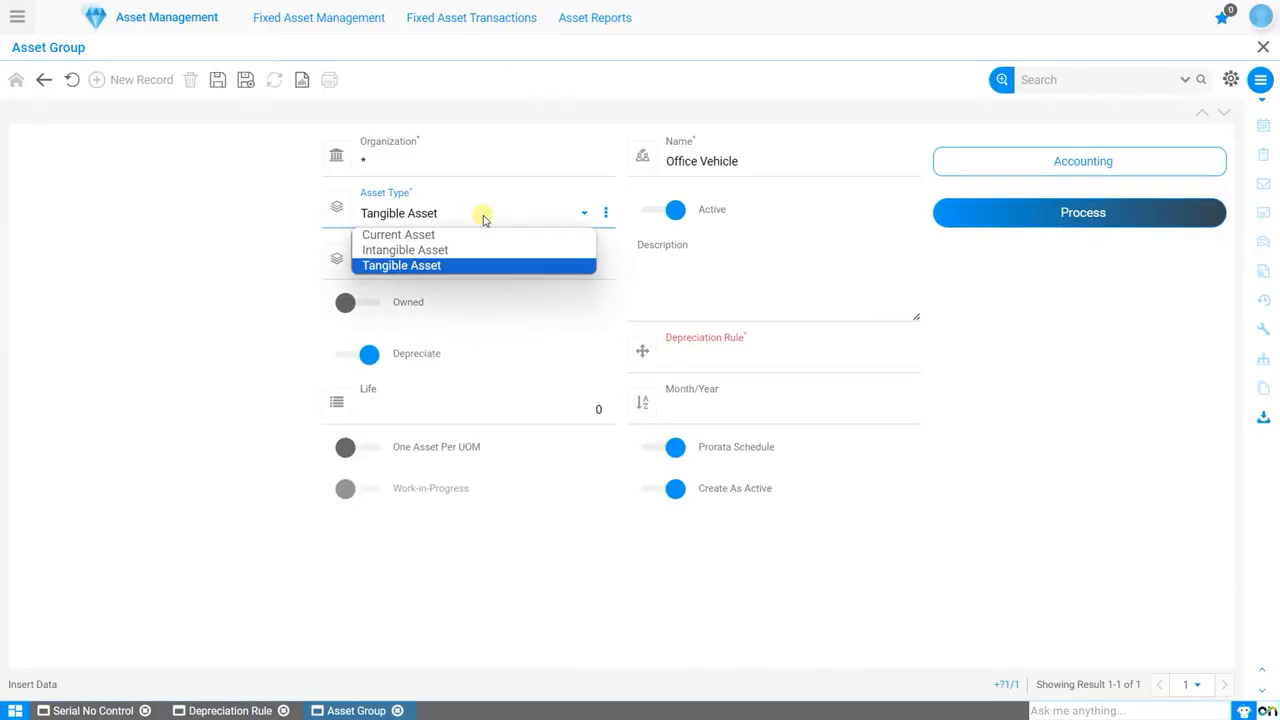
left_click(483, 218)
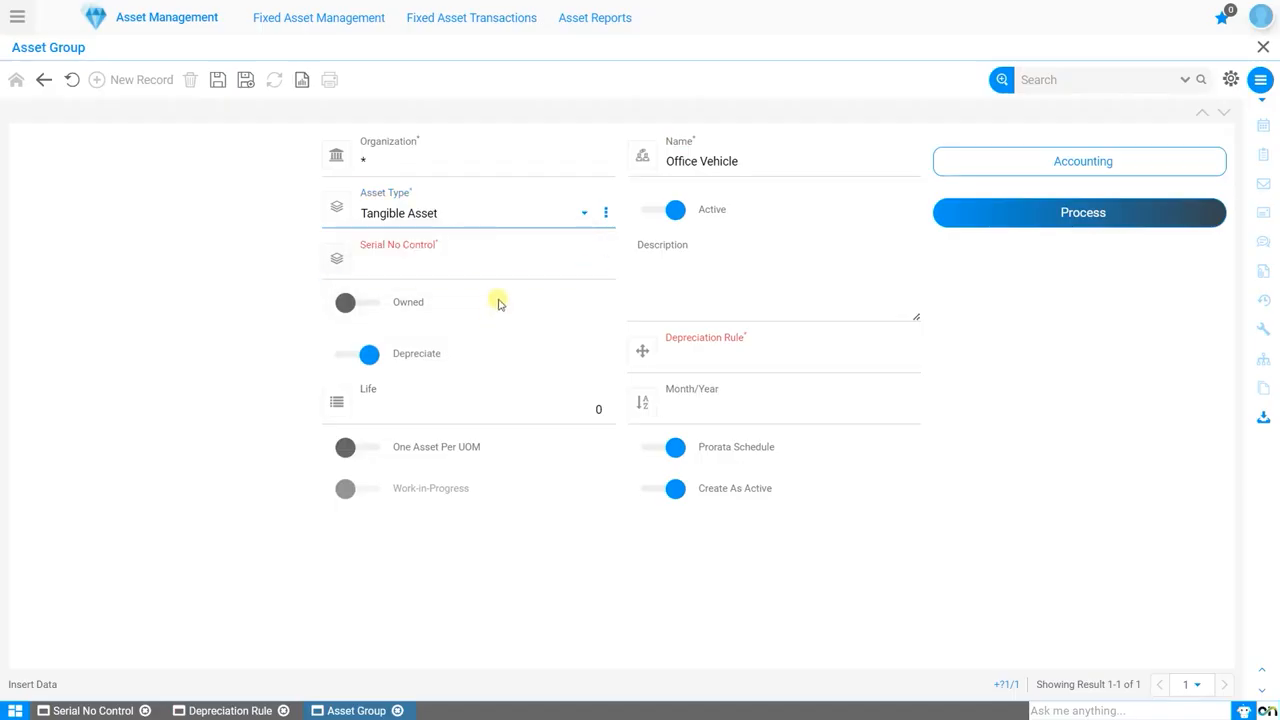
left_click(520, 270)
left_click(515, 290)
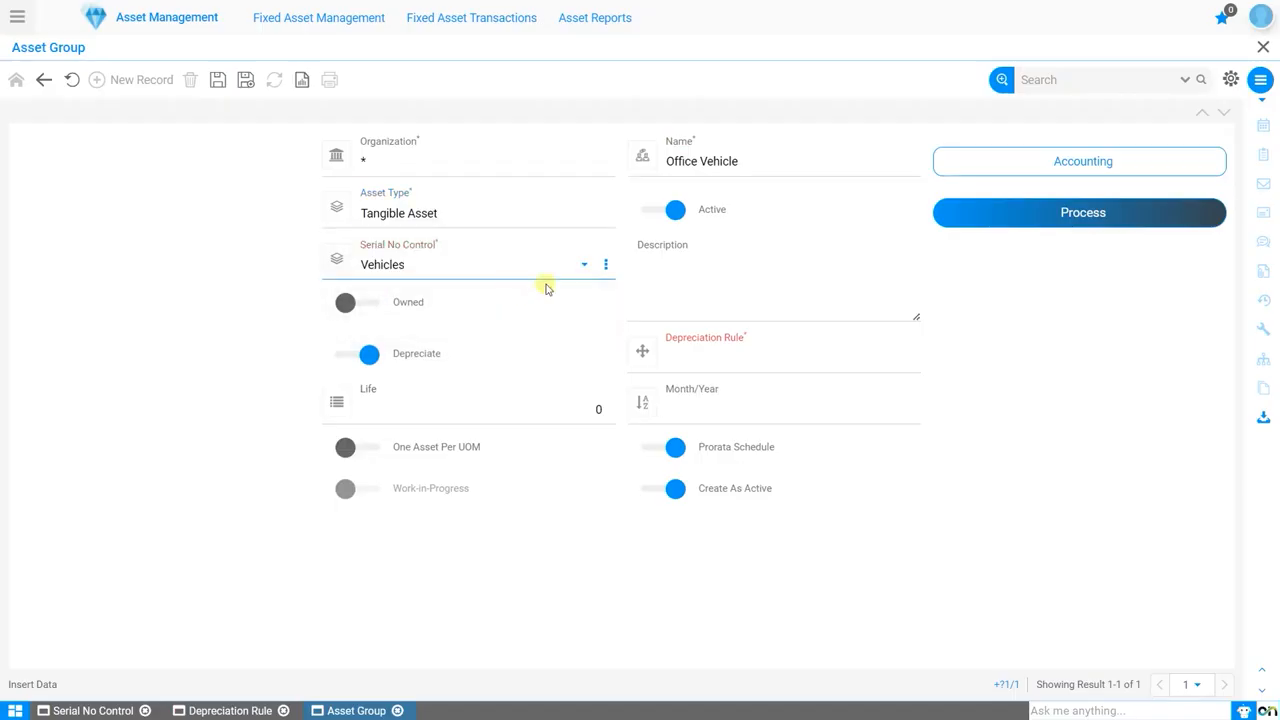
Step: Mark the asset group as Owned and assign it the Written Down Value depreciation rule
left_click(368, 304)
left_click(752, 366)
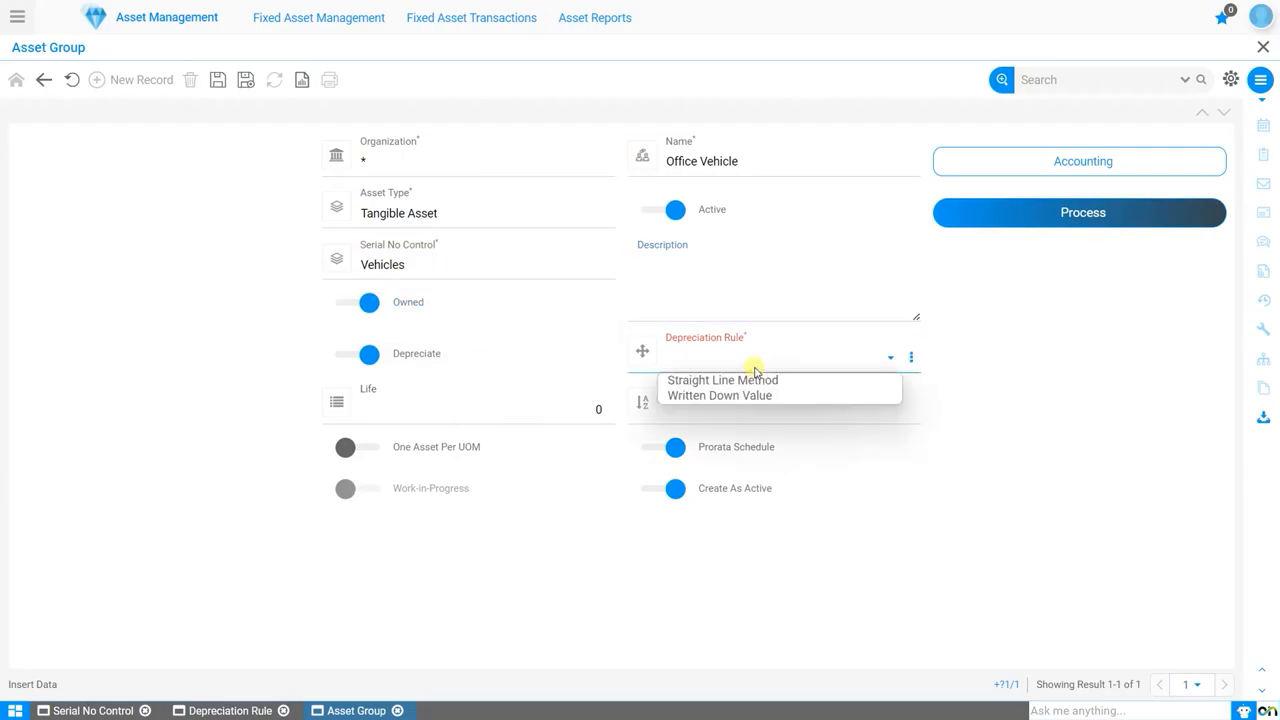
left_click(745, 396)
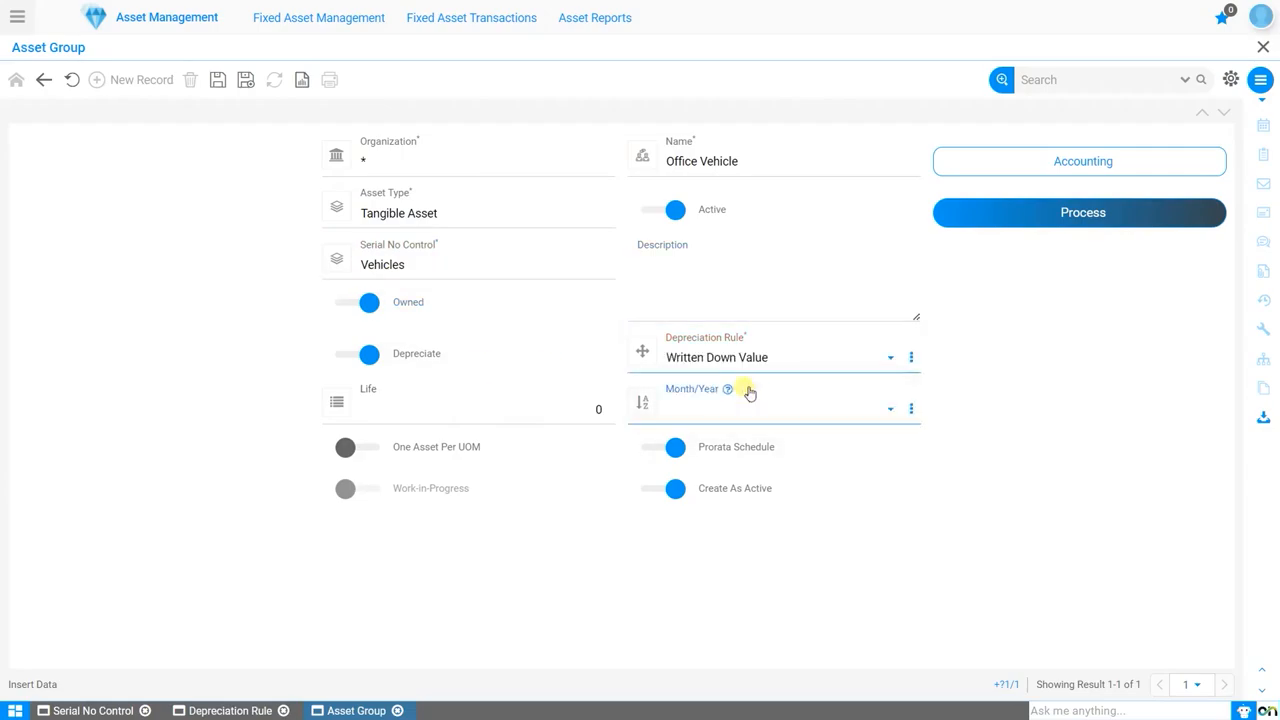
Step: Set the asset group's life to 120 months, enable One Asset Per UOM, and save the record
left_click(557, 411)
type("120")
left_click(752, 412)
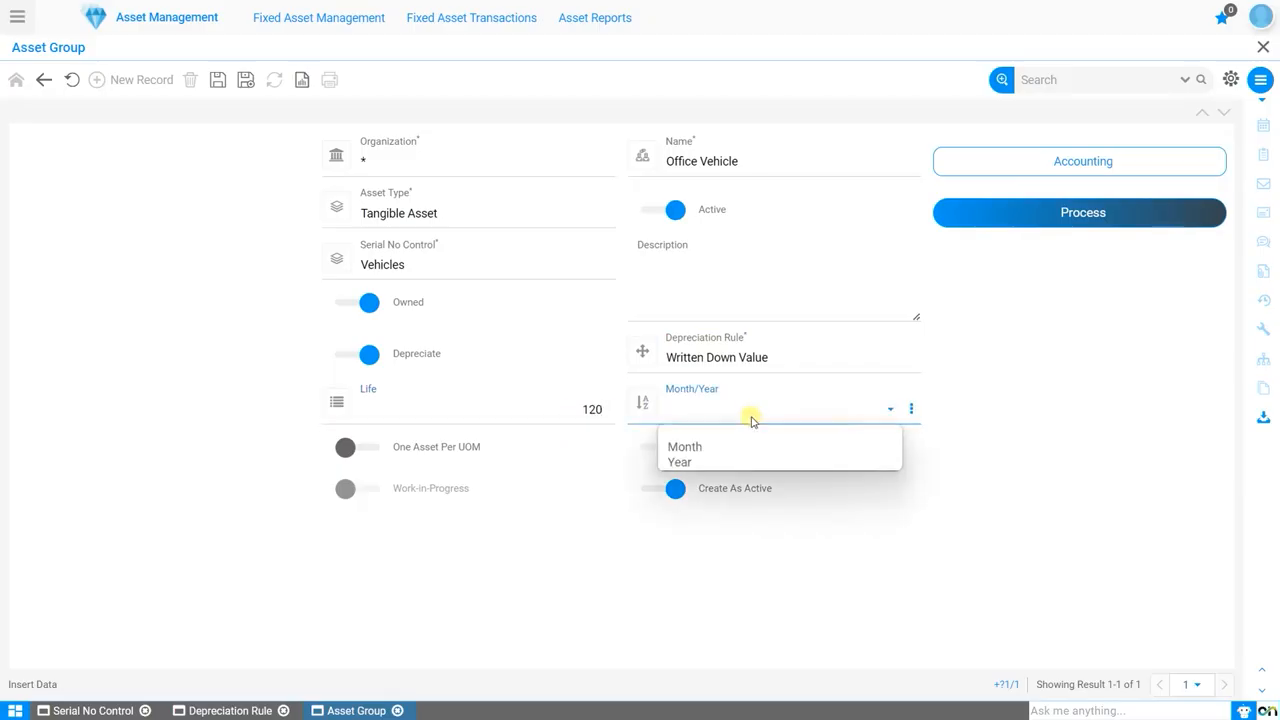
left_click(738, 445)
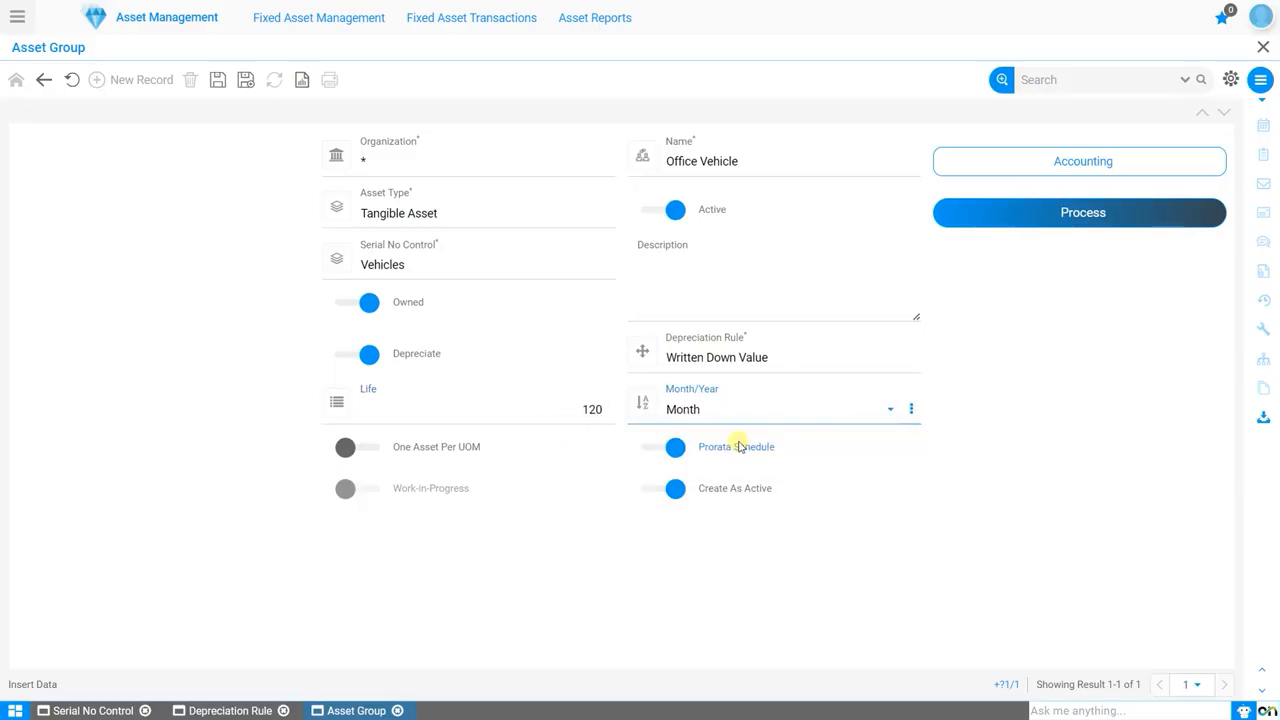
left_click(372, 452)
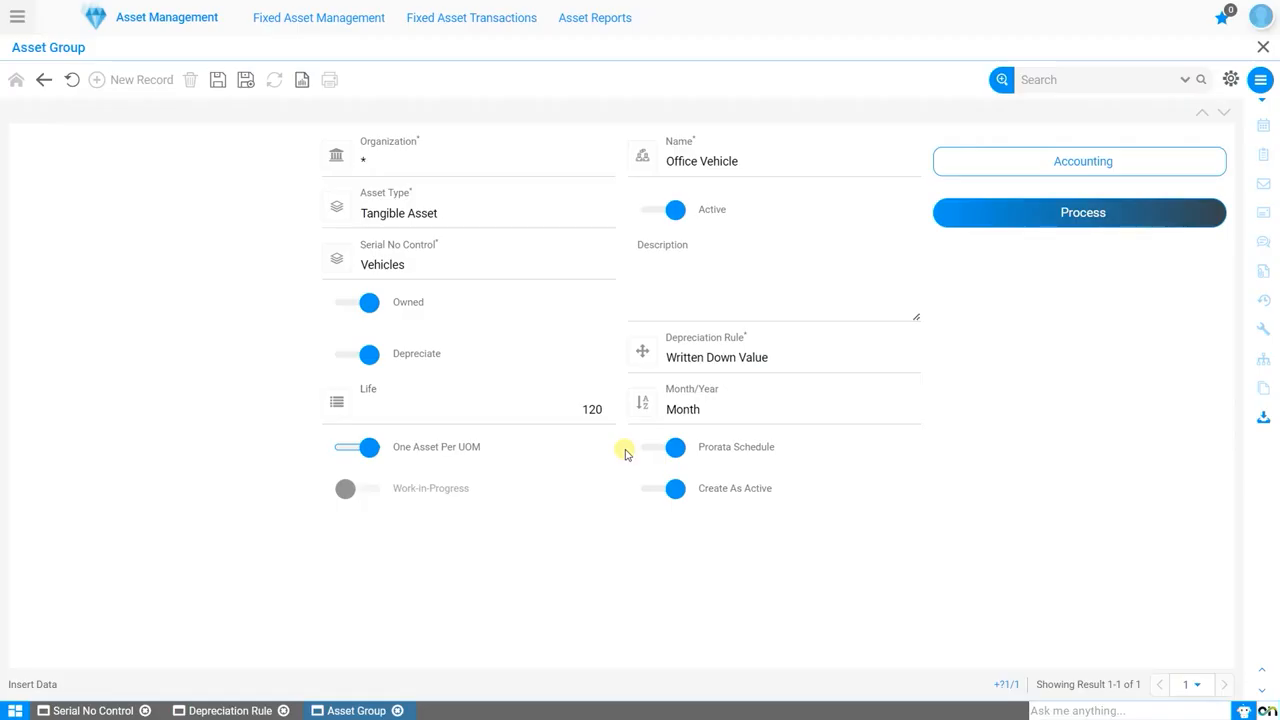
left_click(217, 79)
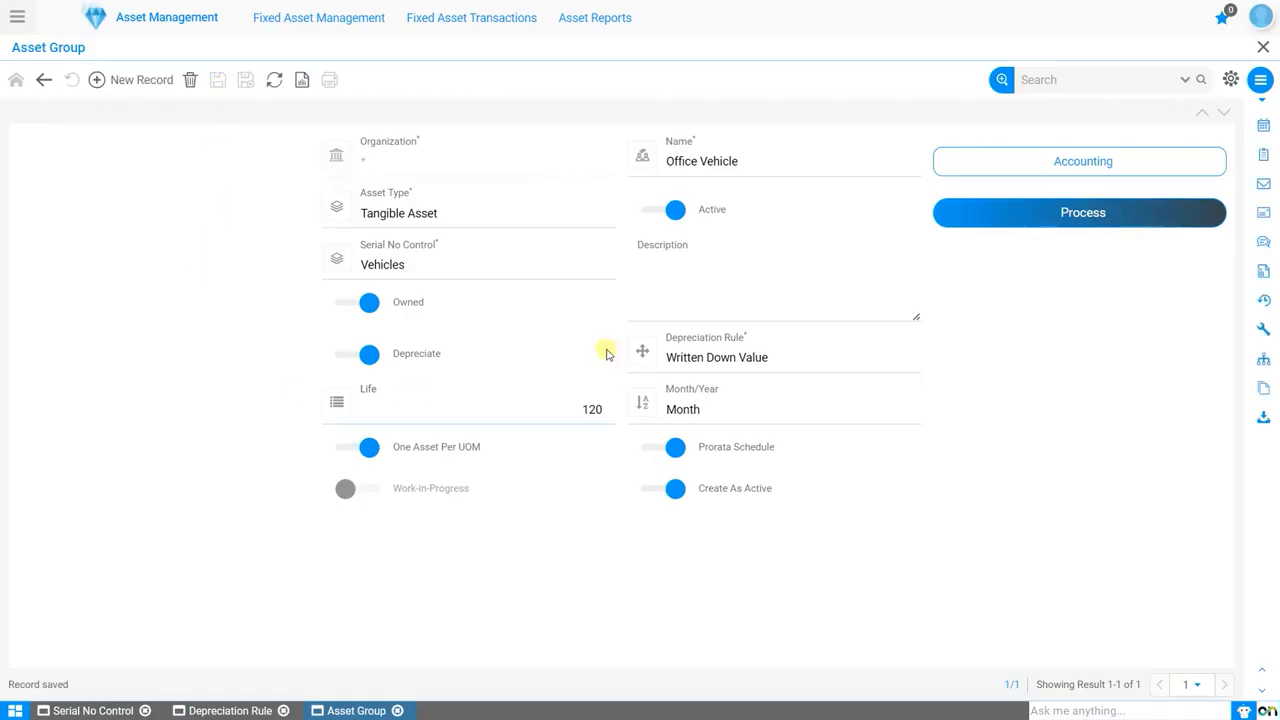
Step: Review the asset group's accounting entries and the Fixed Asset Cost parameter combination, then return to the asset group record
left_click(1041, 170)
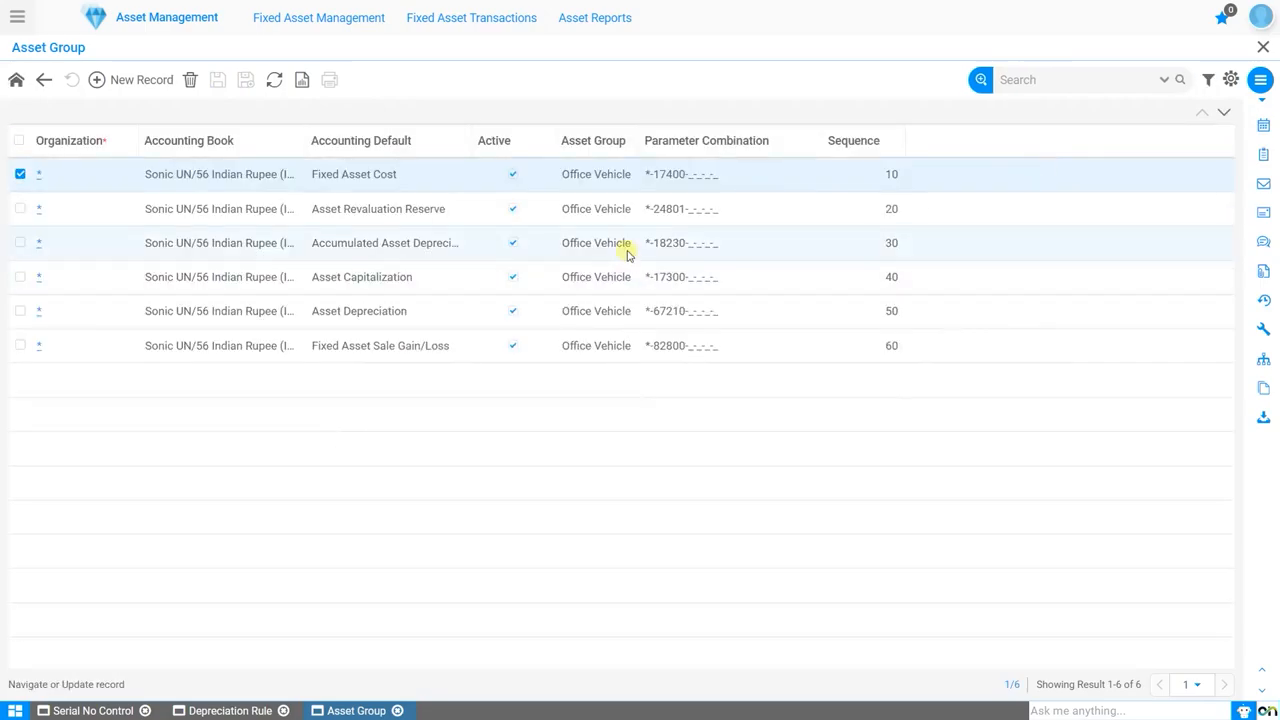
left_click_drag(642, 140, 703, 140)
left_click(42, 174)
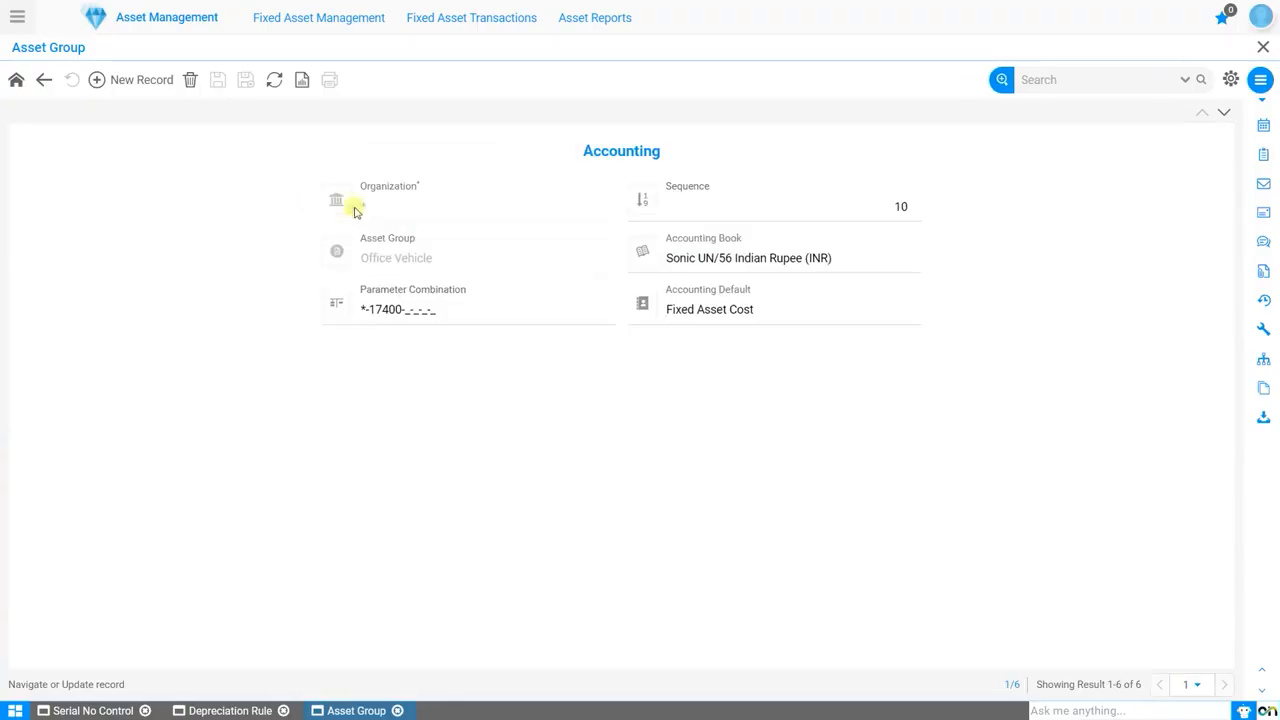
left_click(605, 312)
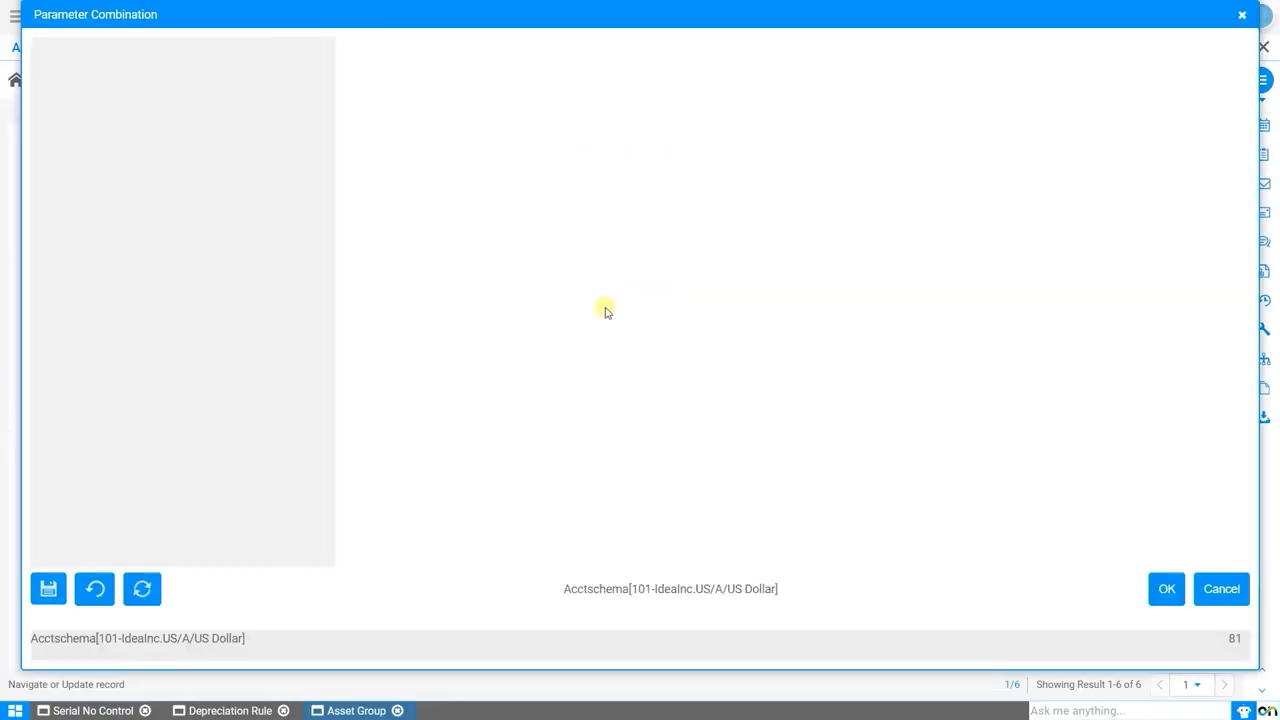
left_click(1224, 590)
left_click(16, 80)
Step: Run the Process action for the Office Vehicle asset group
left_click(1098, 218)
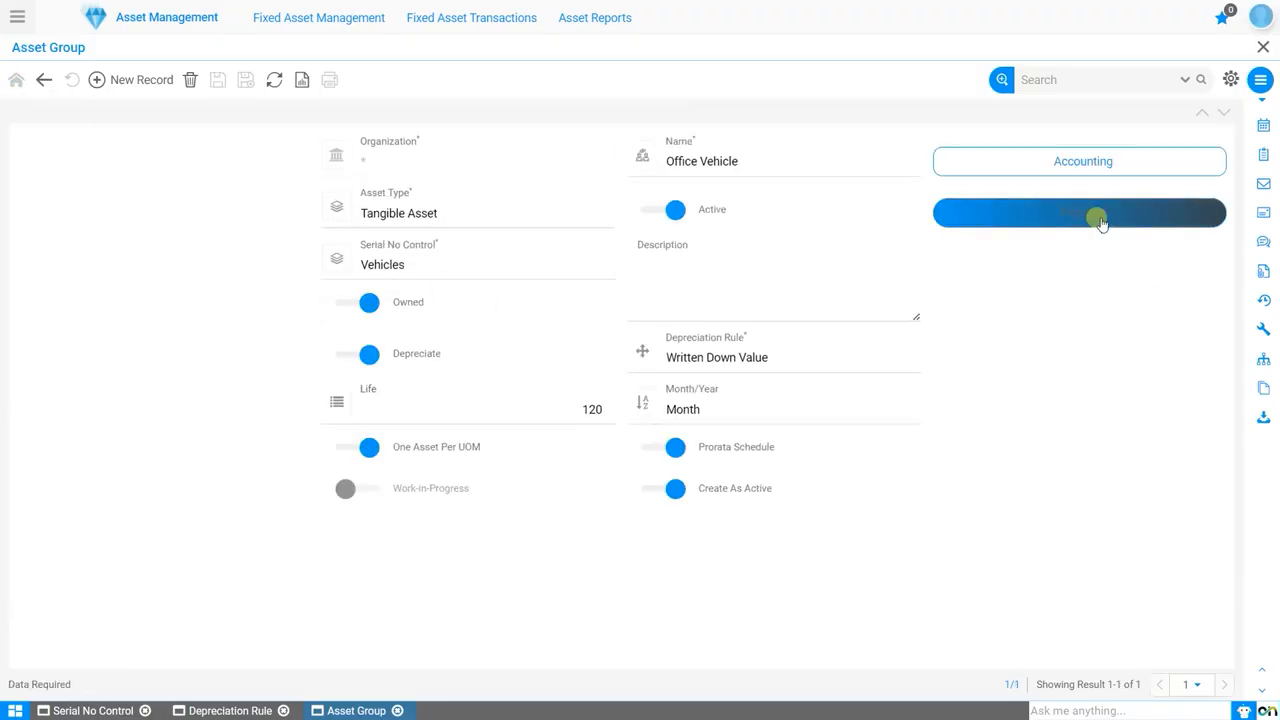
left_click(1097, 212)
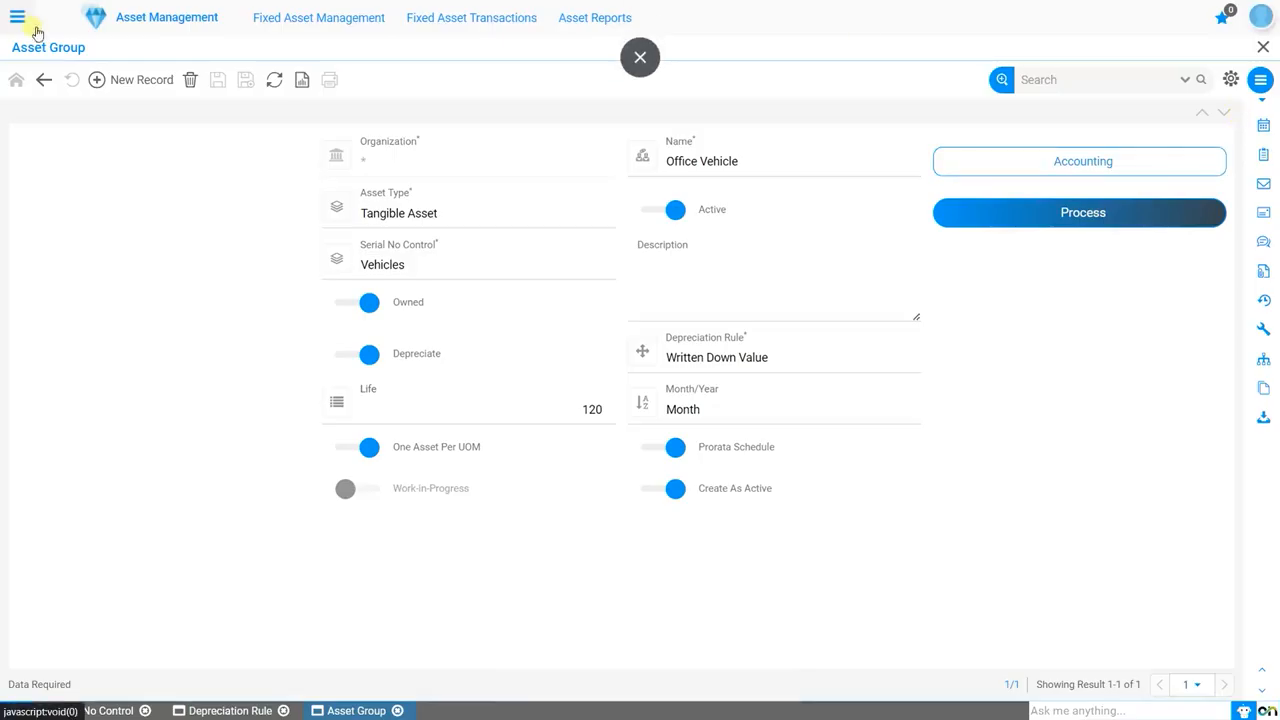
Step: Open the Product Category window from the product management area of Master Data Management
left_click(20, 17)
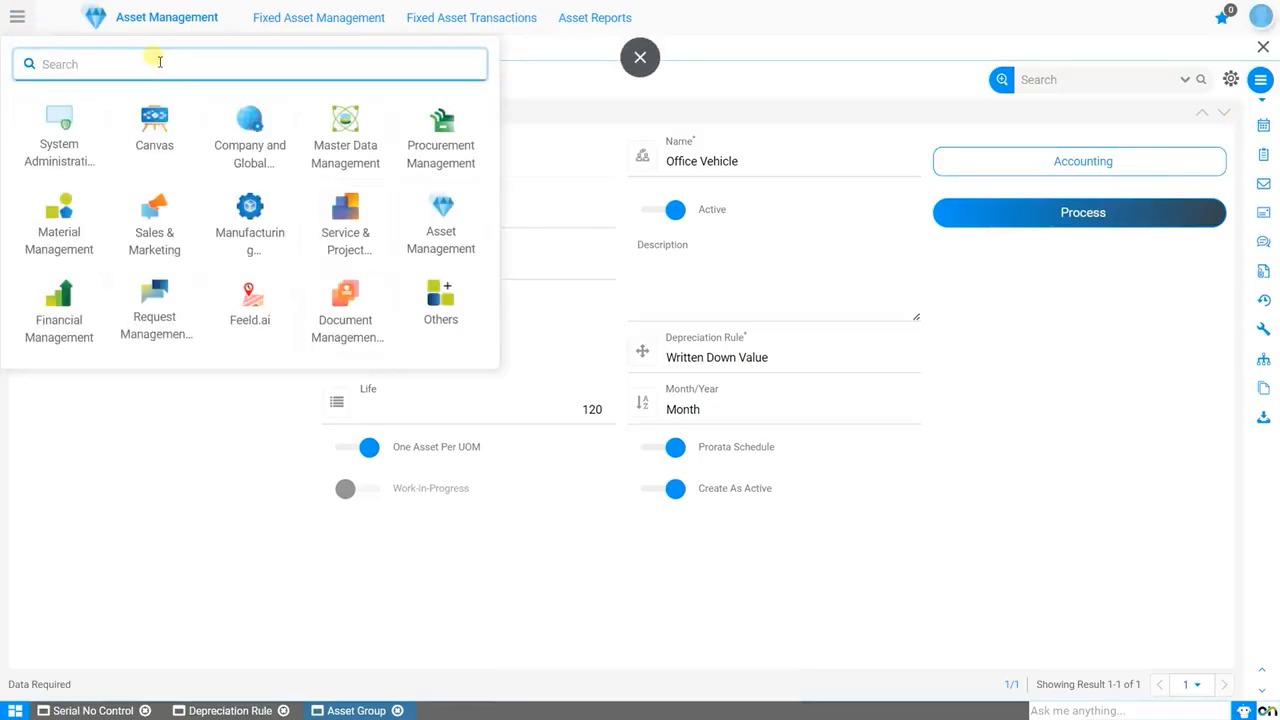
type("product cate")
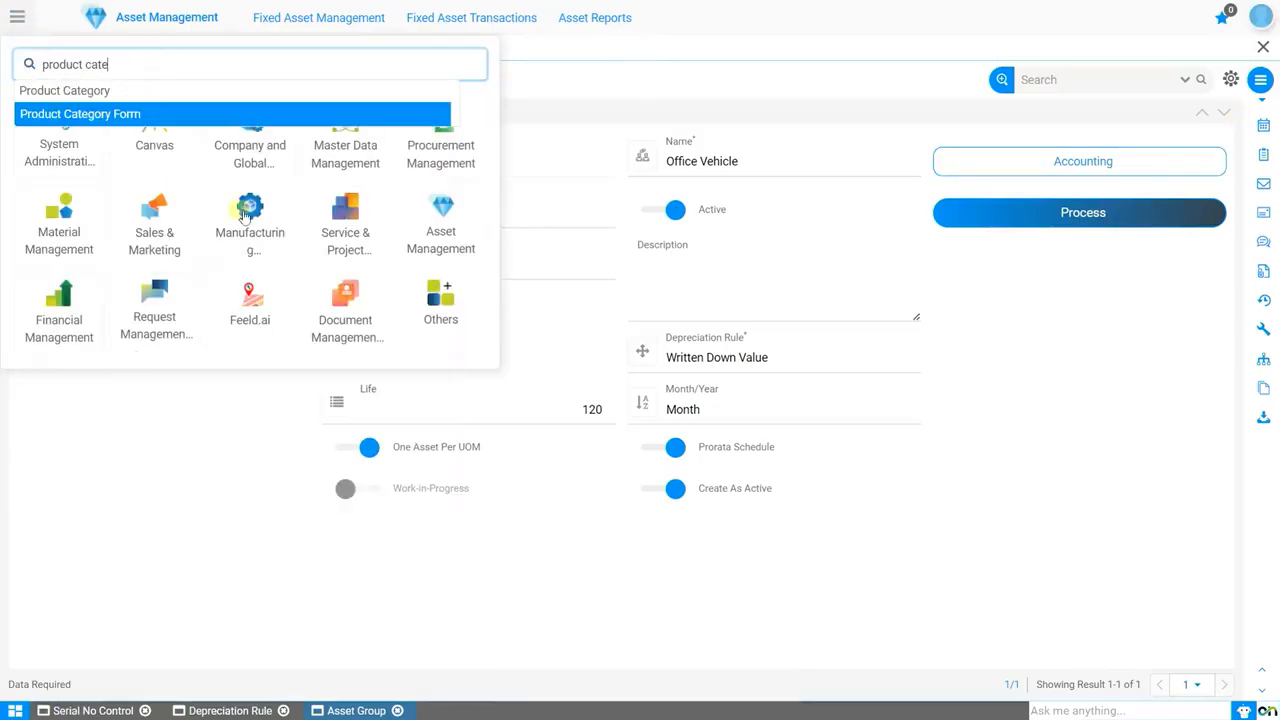
left_click(357, 155)
left_click(447, 20)
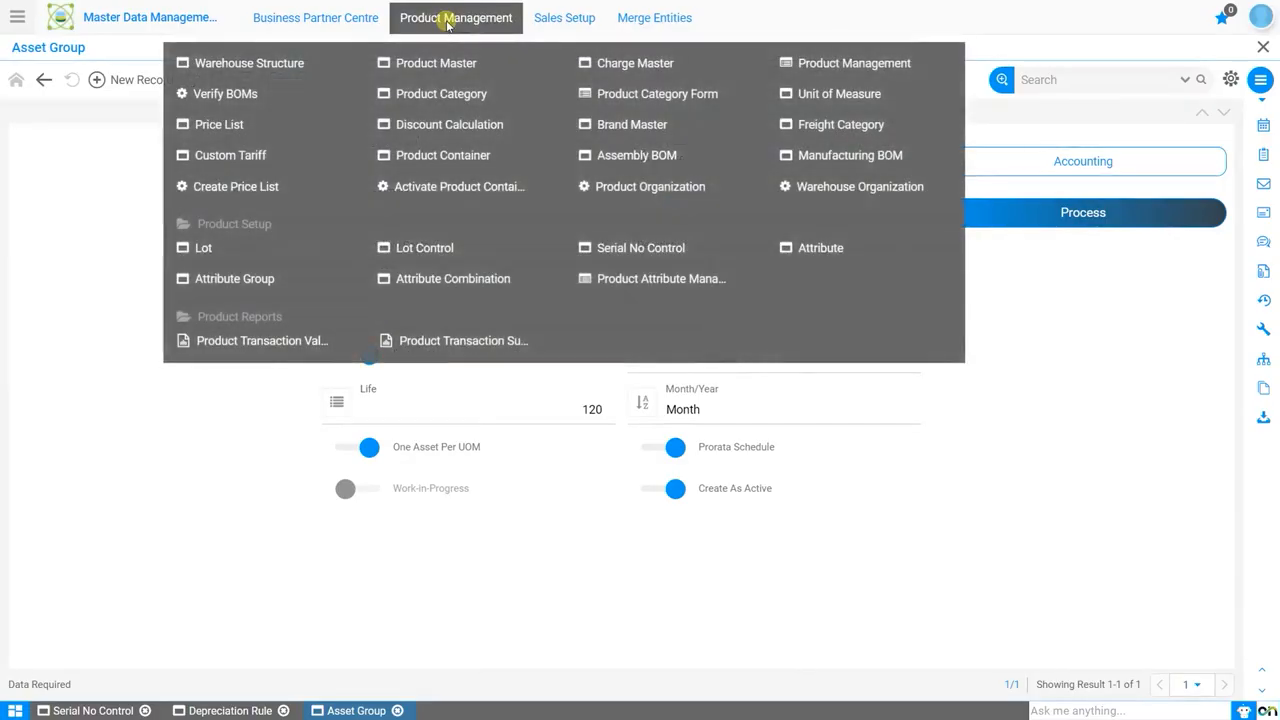
left_click(441, 93)
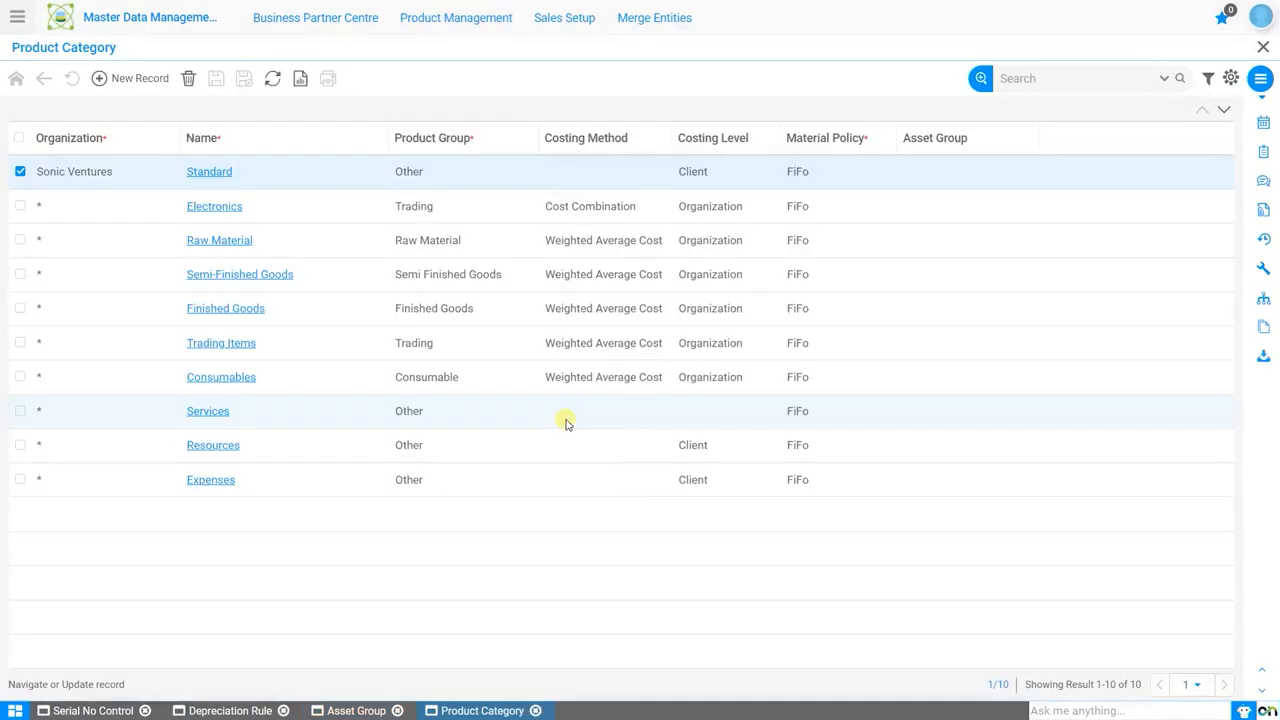
Step: Create a new product category for organization * and name it Office Vehicles
left_click(133, 78)
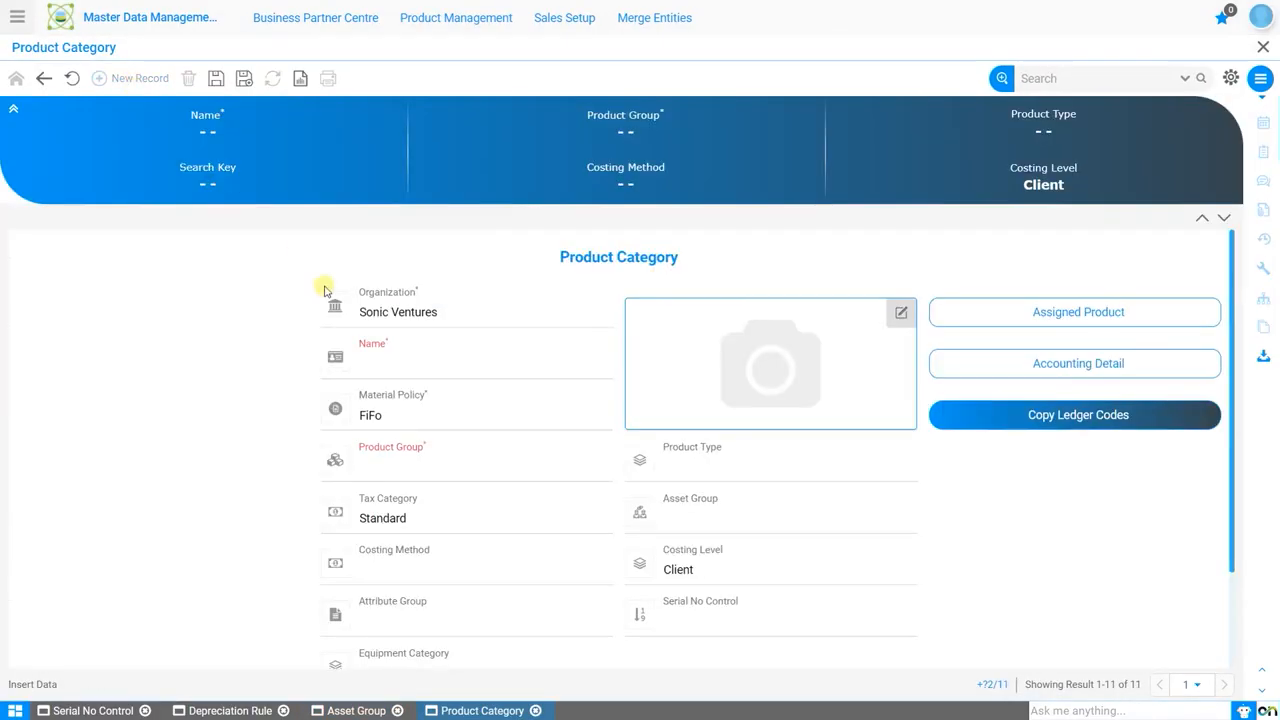
left_click(514, 314)
left_click(507, 336)
left_click(502, 362)
type("Offic")
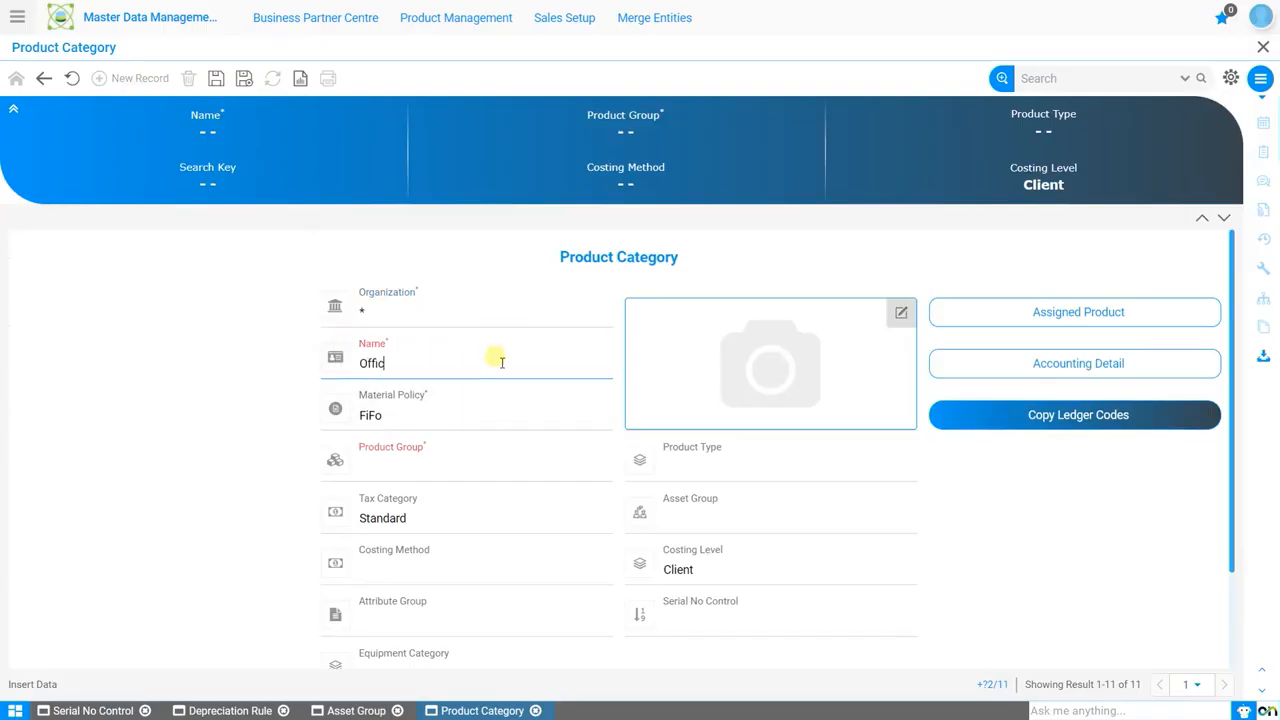
type("e Vehicles")
Step: Set the category's material policy to FiFo, product group to Other, product type to Item and tax category to Standard
left_click(483, 422)
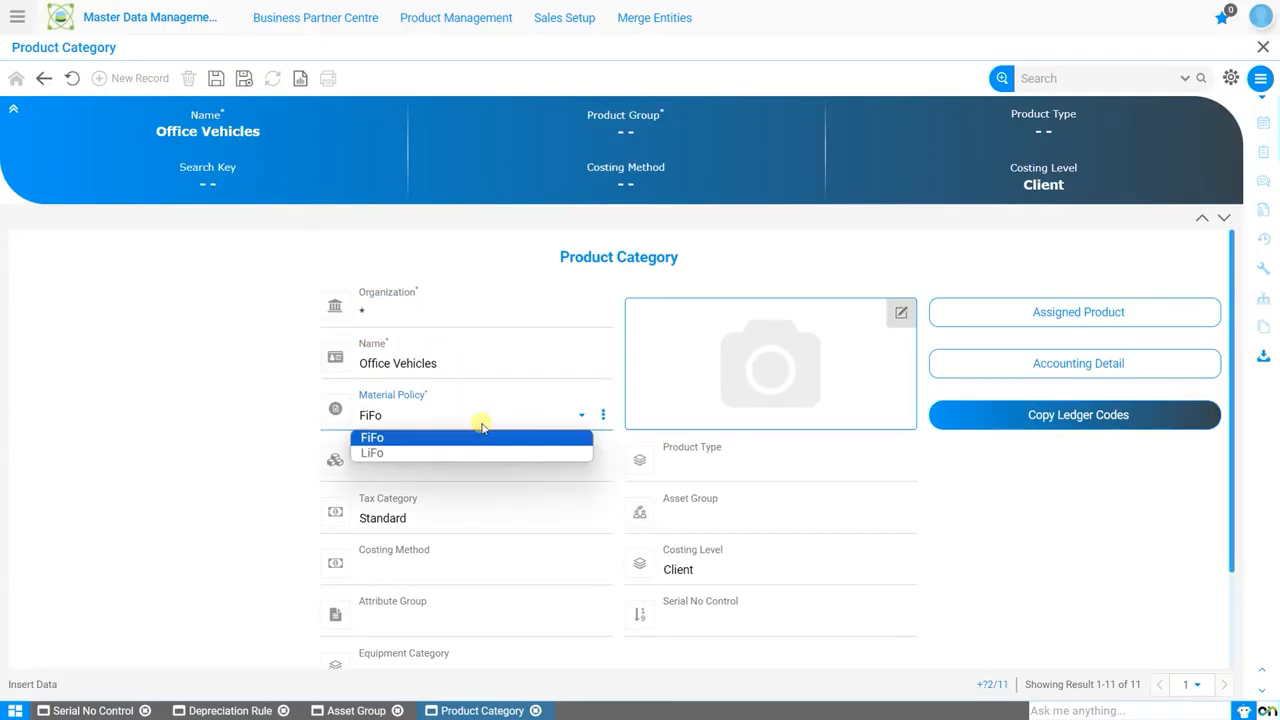
left_click(483, 437)
left_click(502, 470)
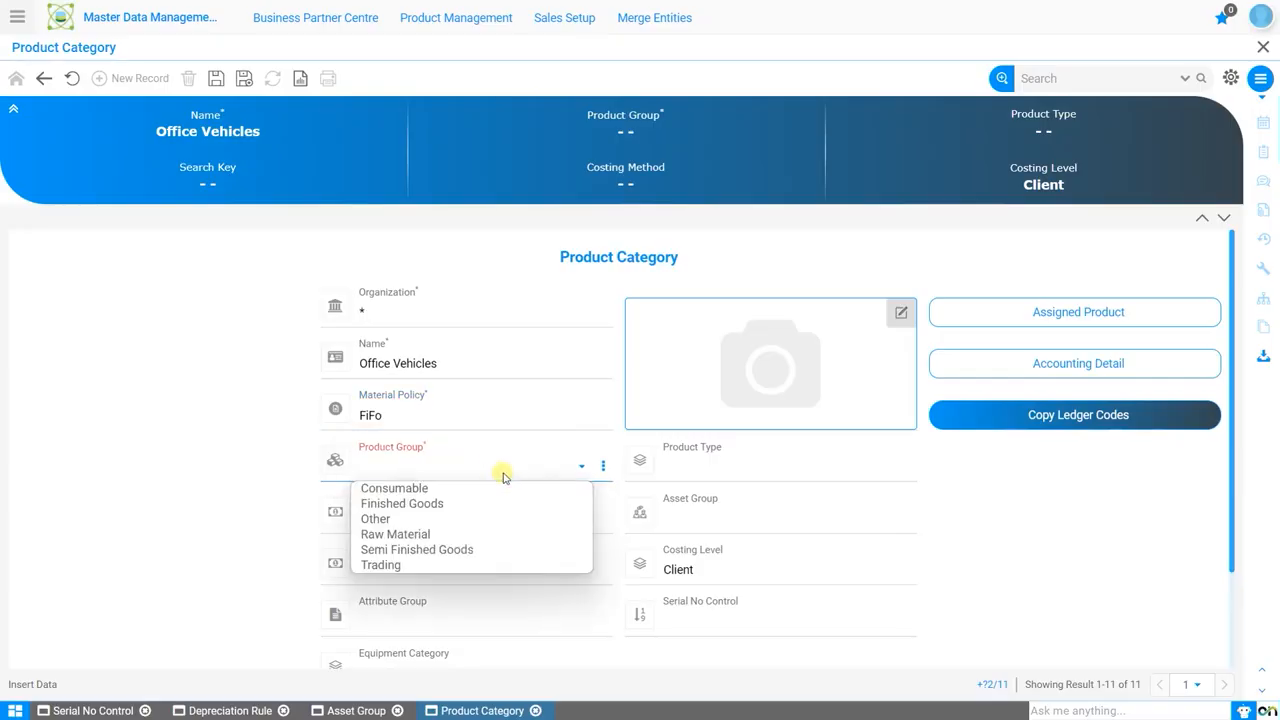
left_click(470, 519)
left_click(763, 472)
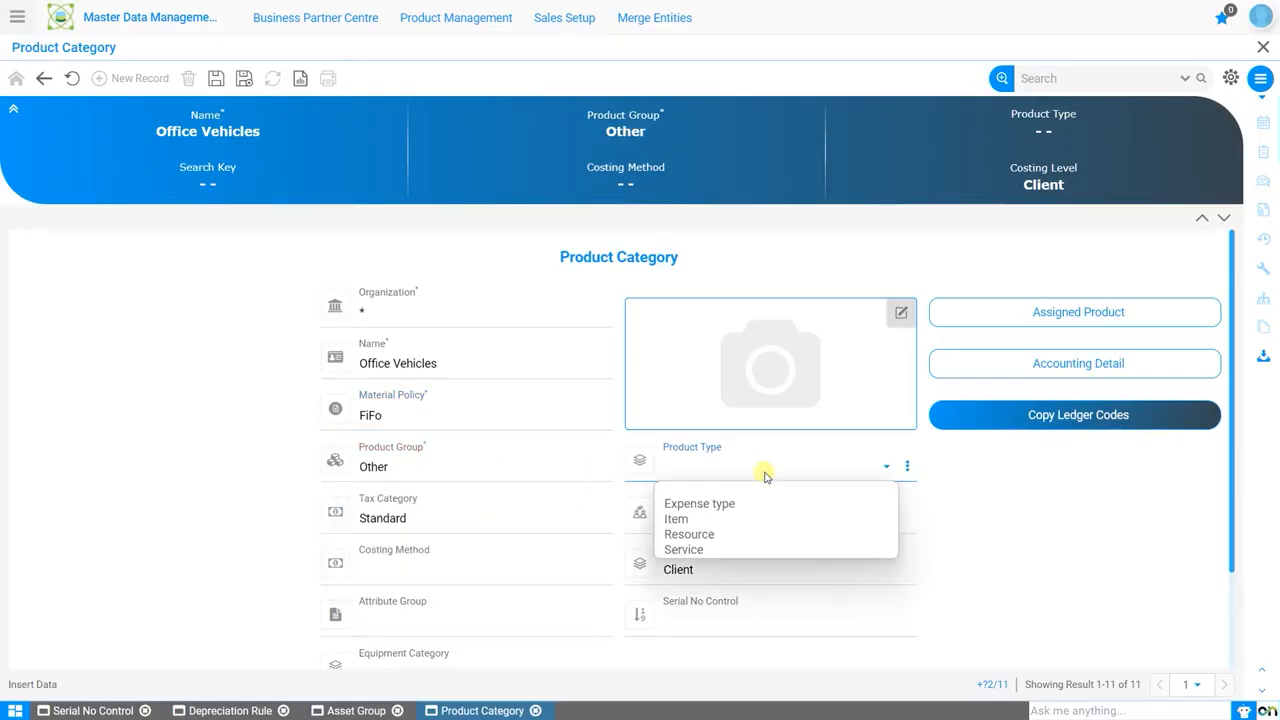
left_click(723, 518)
left_click(450, 520)
left_click(470, 554)
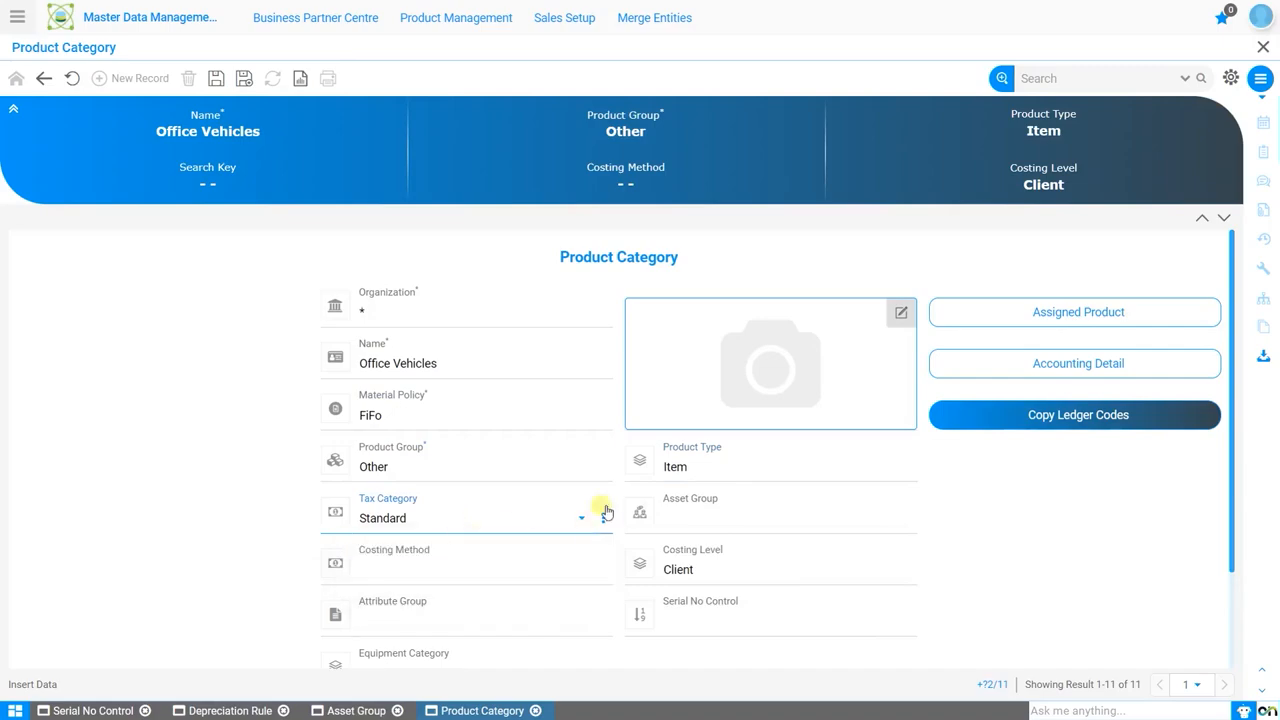
Step: Assign the Office Vehicle asset group, set costing method Average Invoice and costing level Organization, and save the product category
scroll(789, 440, "down", 1)
left_click(789, 434)
left_click(738, 478)
left_click(508, 490)
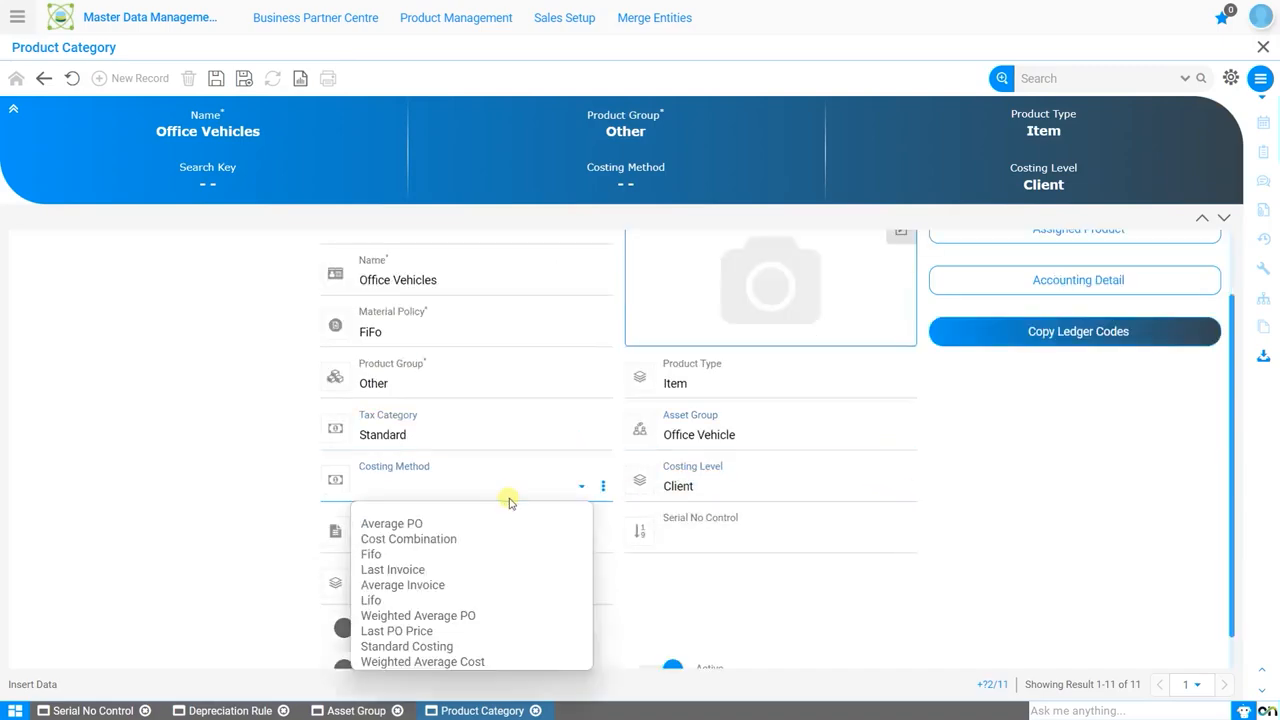
left_click(462, 585)
left_click(811, 488)
left_click(740, 583)
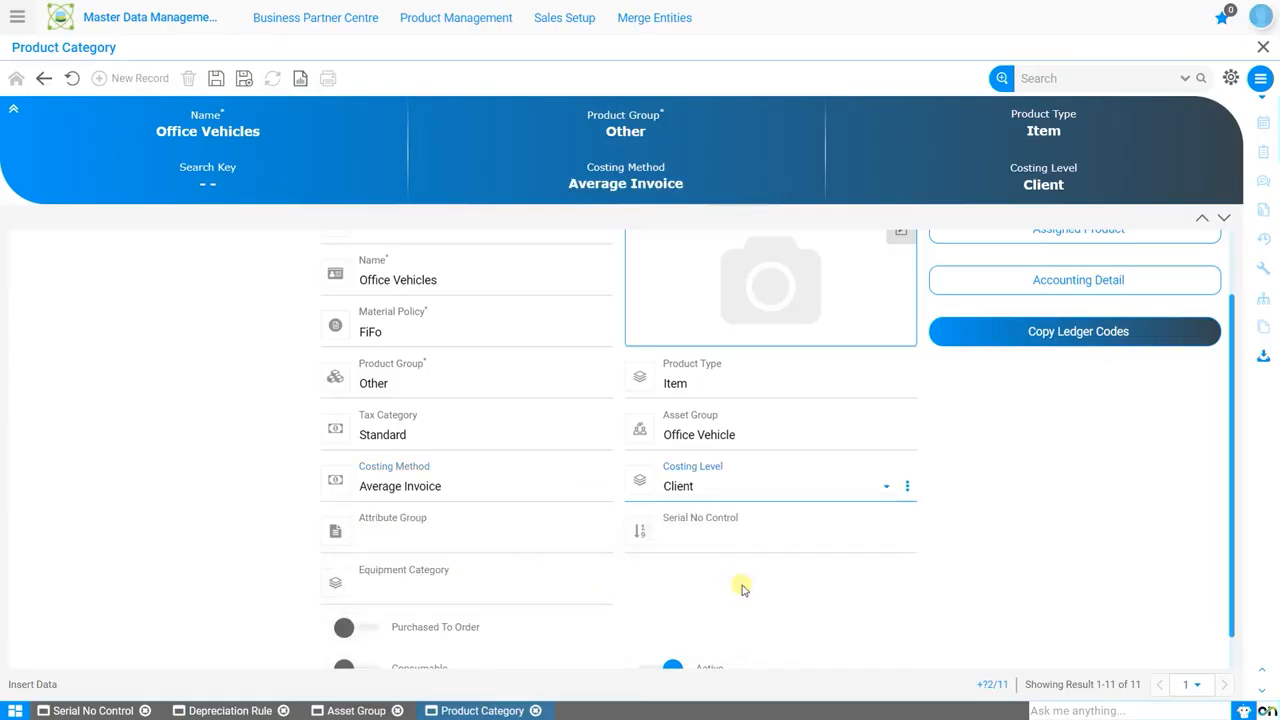
left_click(215, 78)
Step: Sort the category's accounting details by accounting default and open the Product asset entry
left_click(1020, 368)
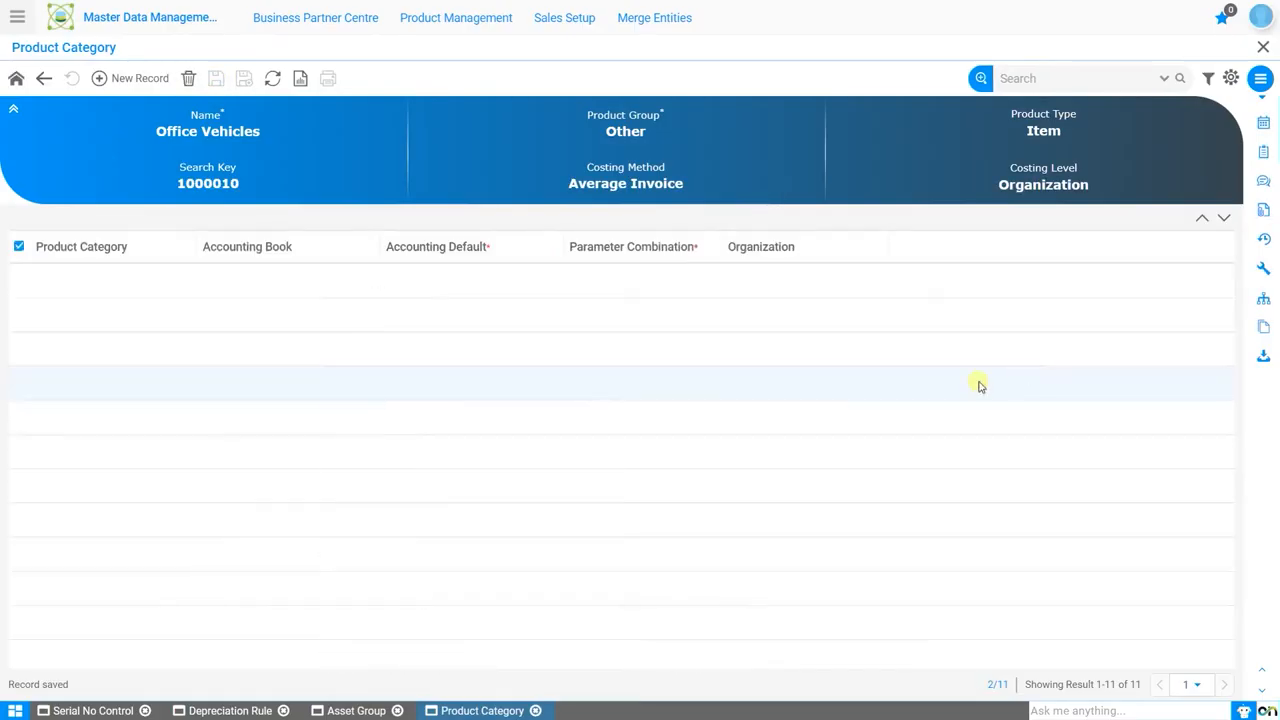
left_click(420, 250)
left_click(430, 388)
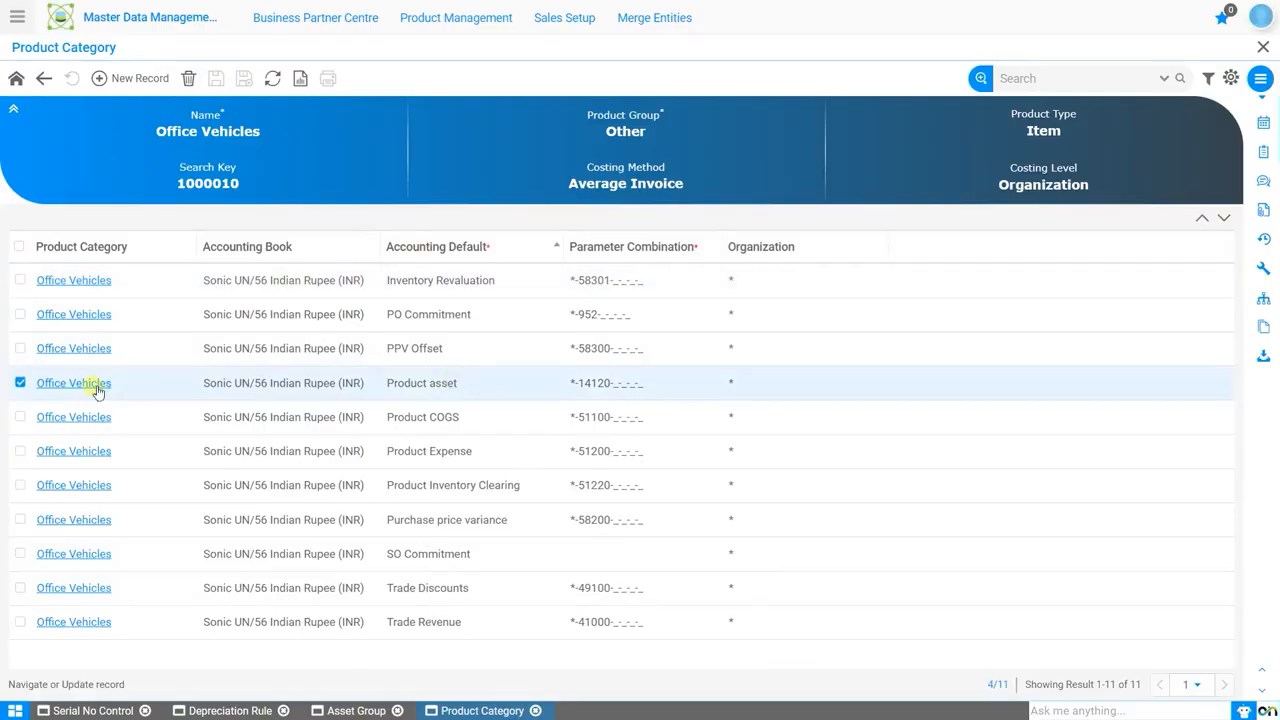
left_click(94, 389)
Step: Change the Product asset parameter combination's account to 17400_Vehicles, save the entry and return to the product category
left_click(600, 415)
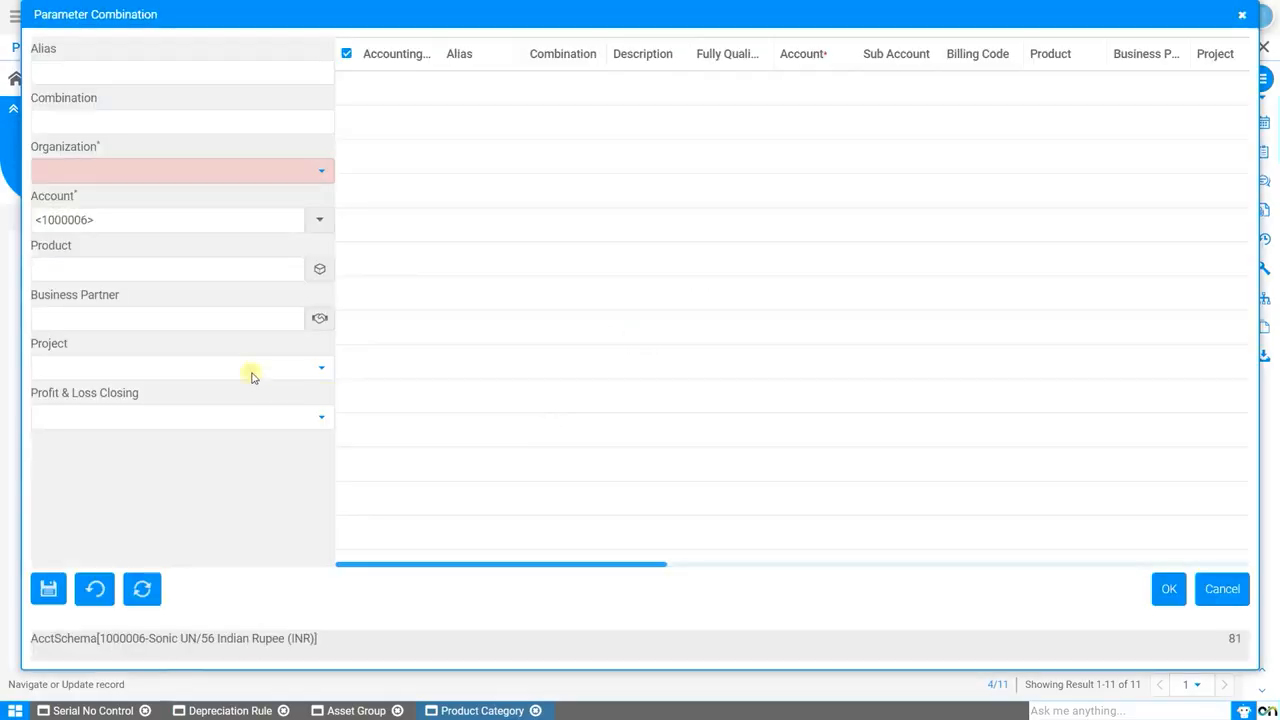
left_click(229, 220)
key("BackSpace")
type("vehi")
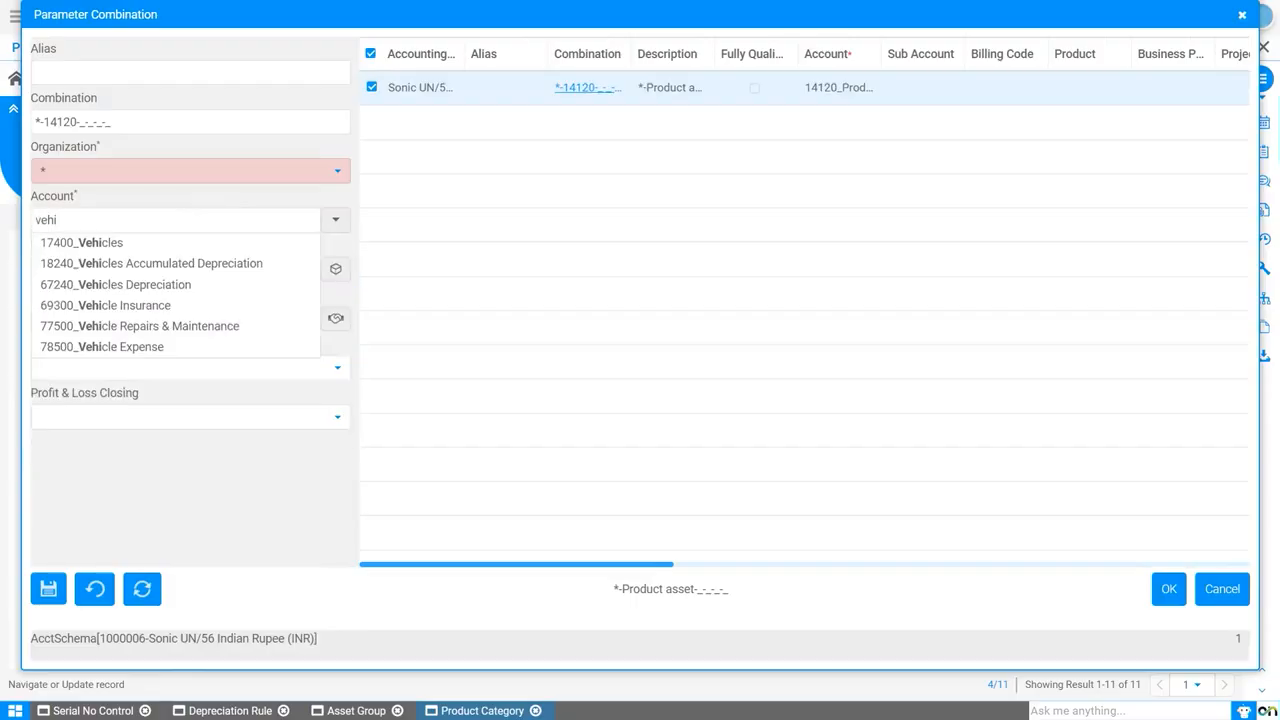
key("Return")
left_click(48, 588)
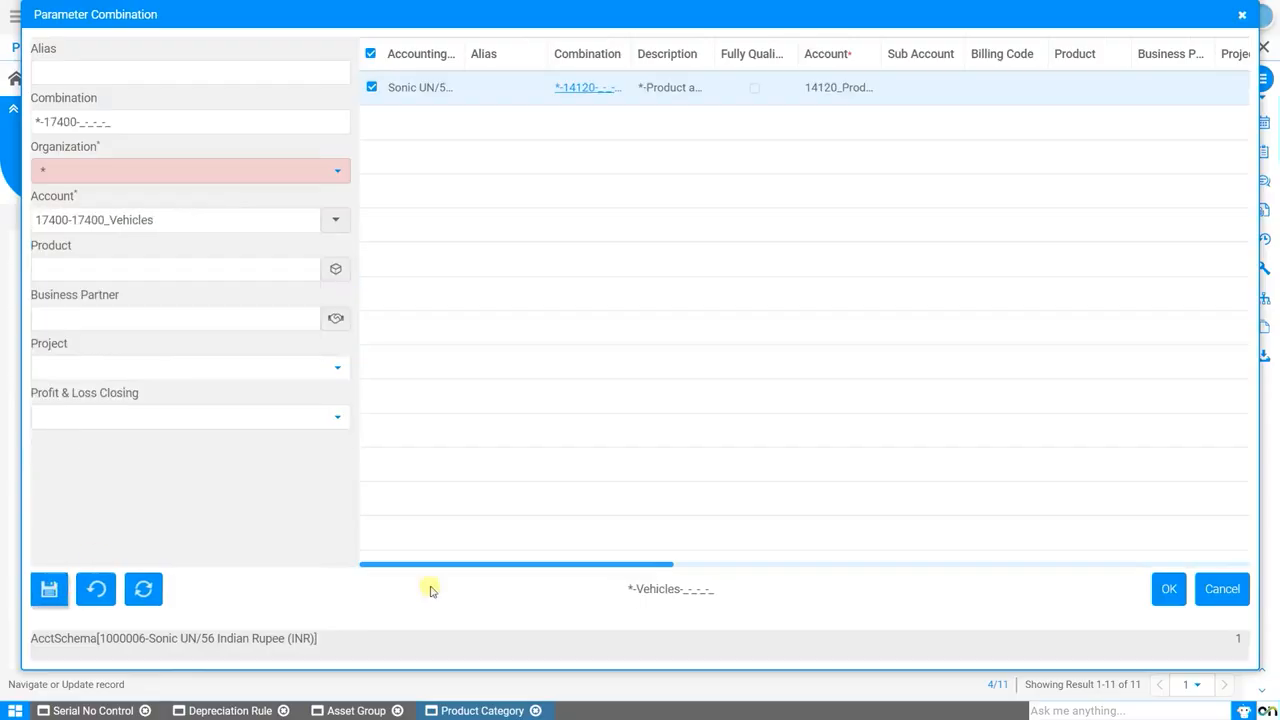
left_click(1169, 589)
left_click(215, 78)
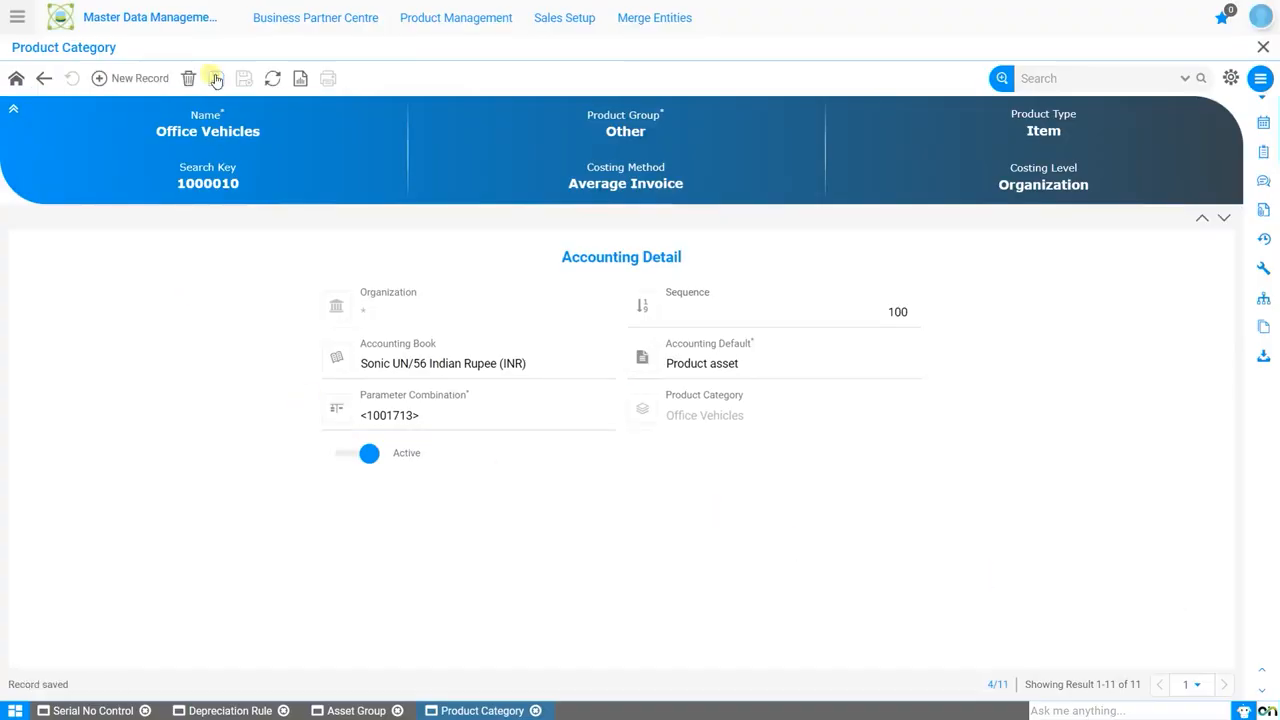
left_click(16, 78)
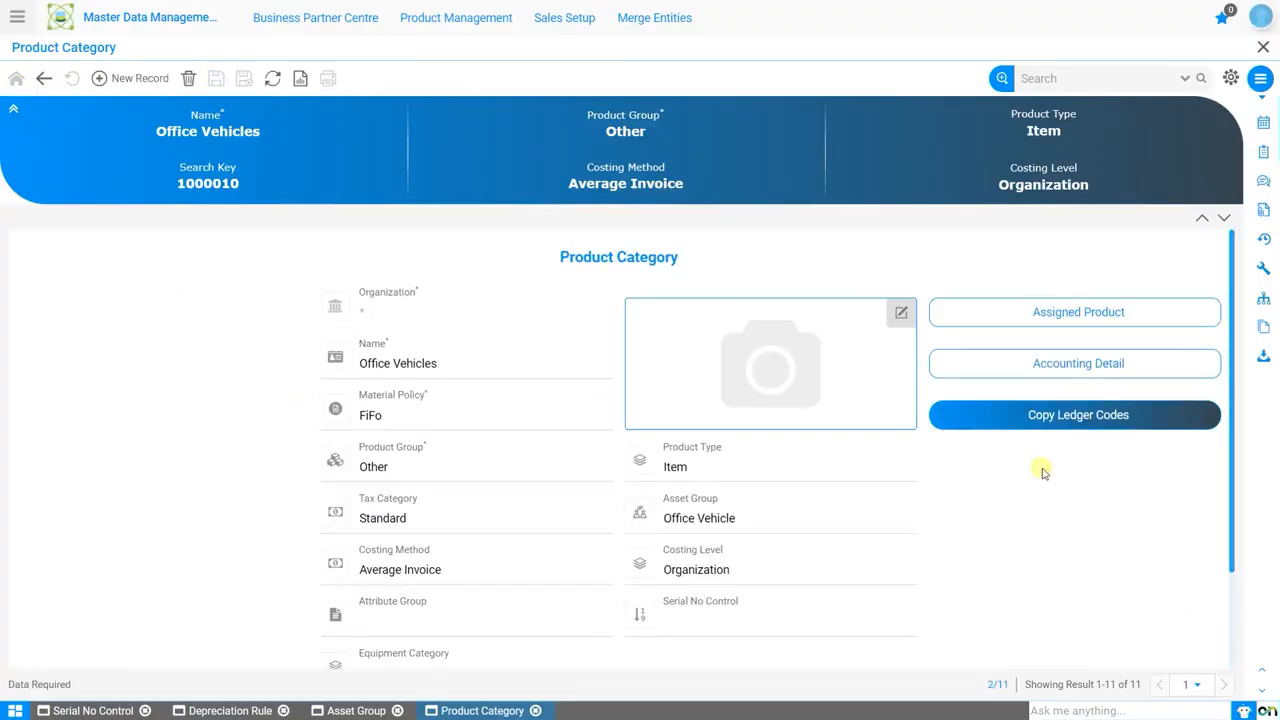
Step: Review the Office Vehicles category's assigned products and its accounting details, then return to the category record
left_click(1079, 314)
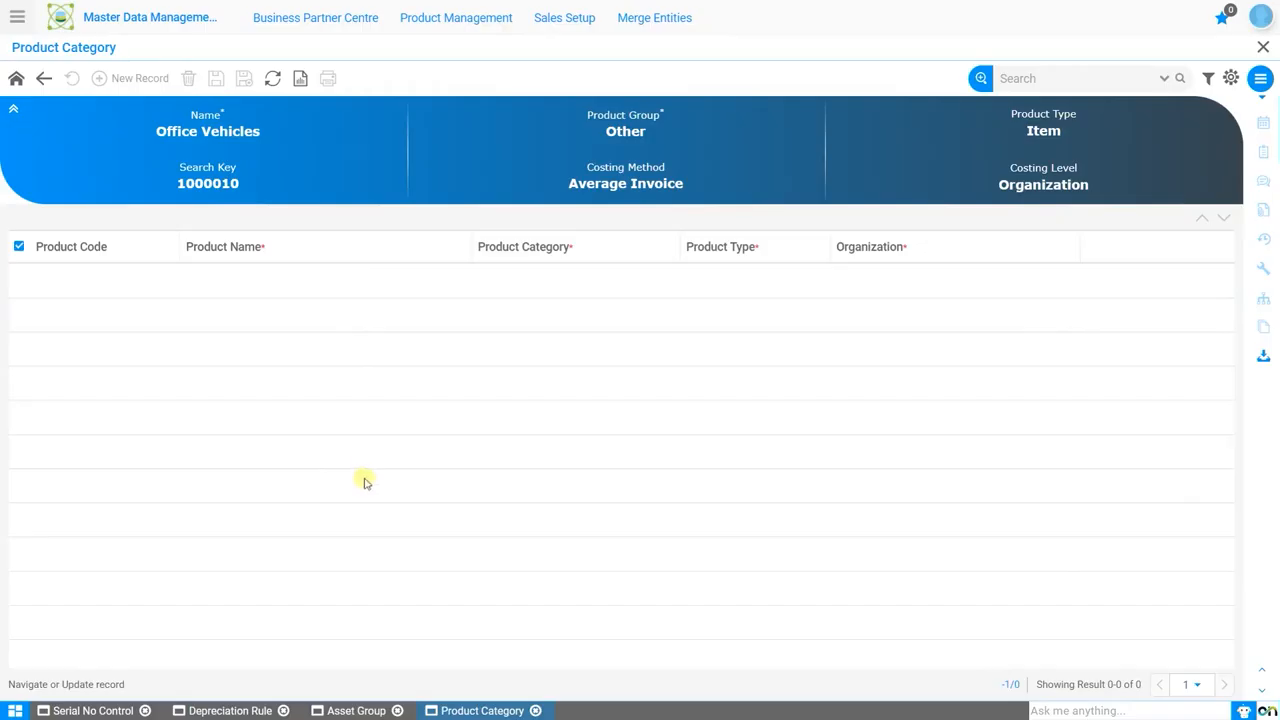
left_click(17, 79)
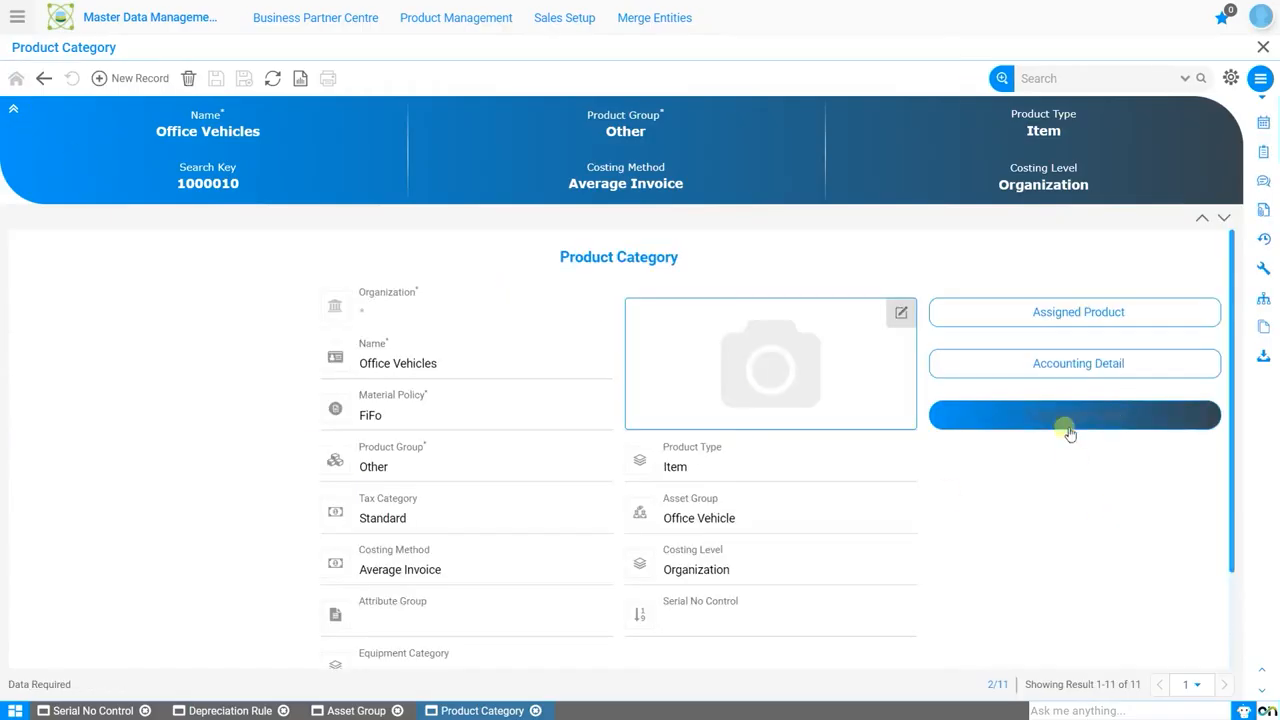
left_click(1072, 365)
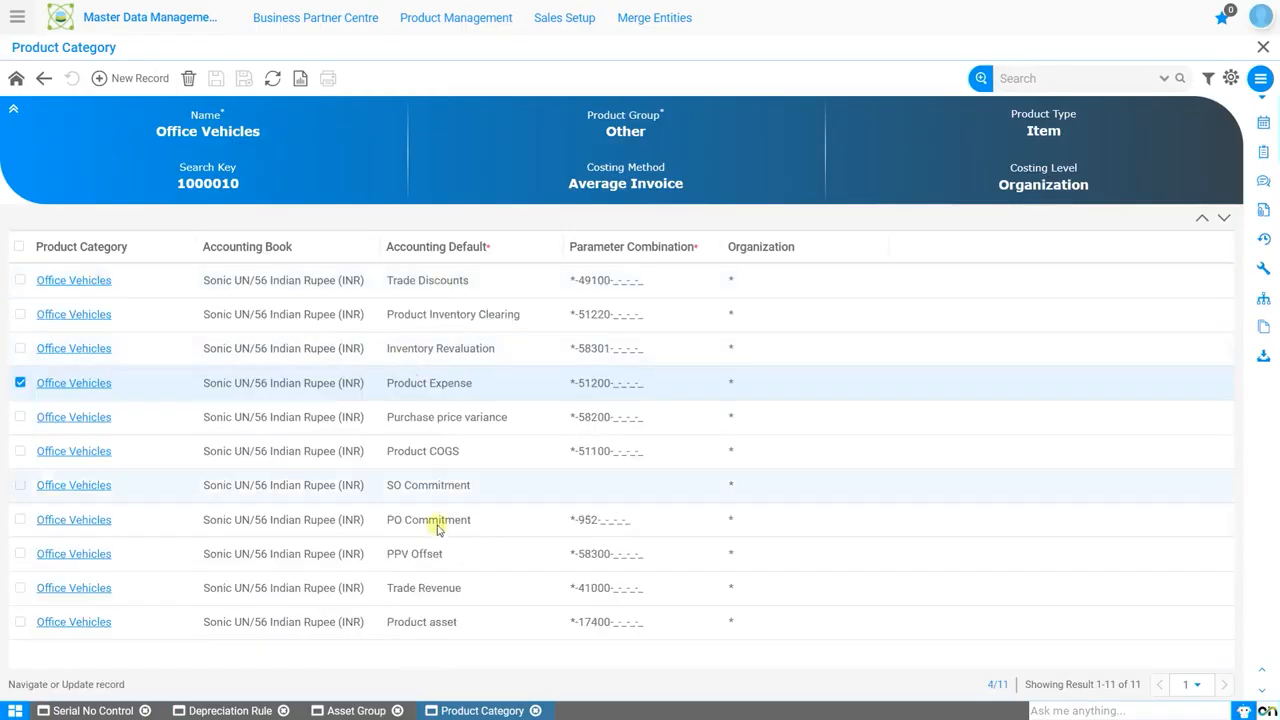
left_click(16, 79)
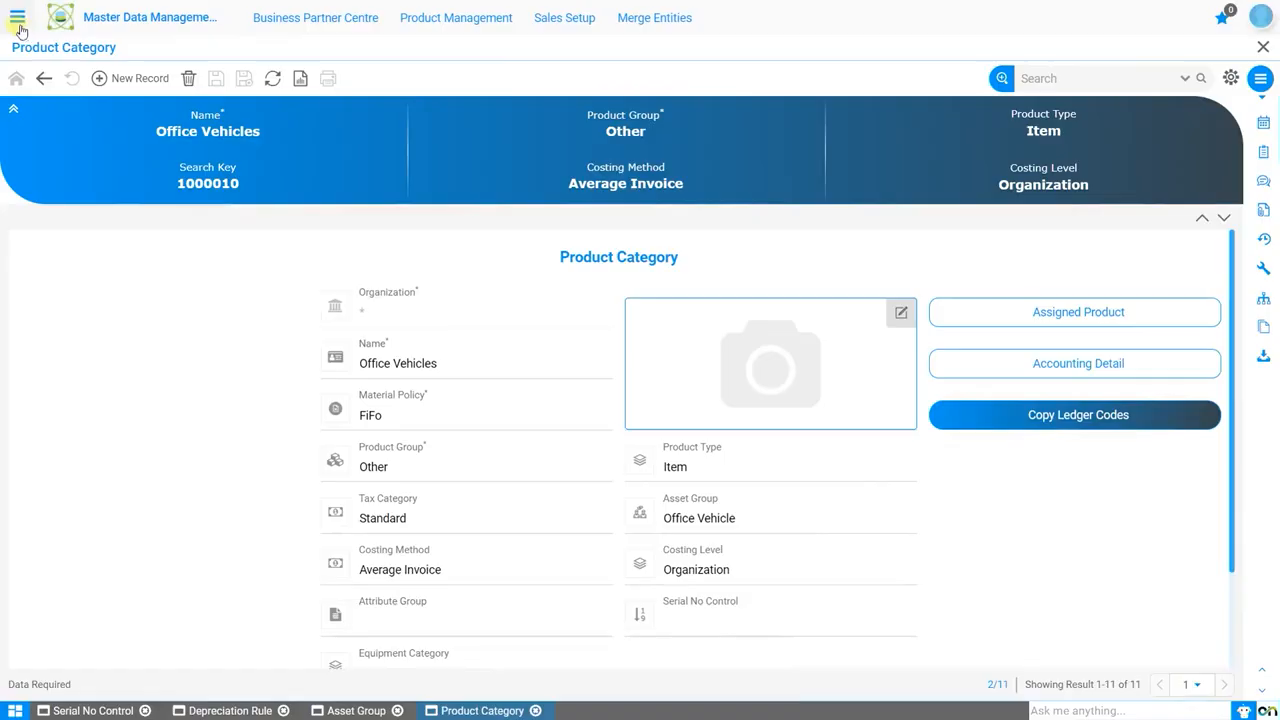
Step: Open the Product Master window from the product management area
left_click(17, 17)
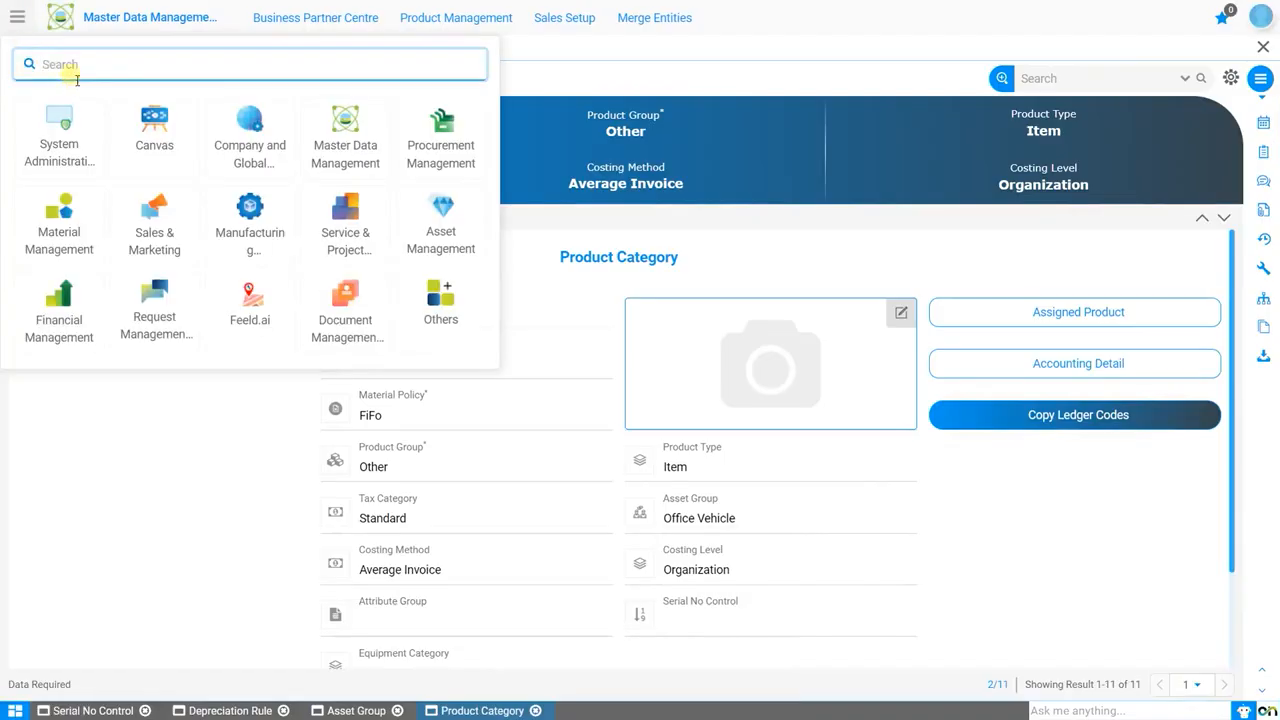
type("product m")
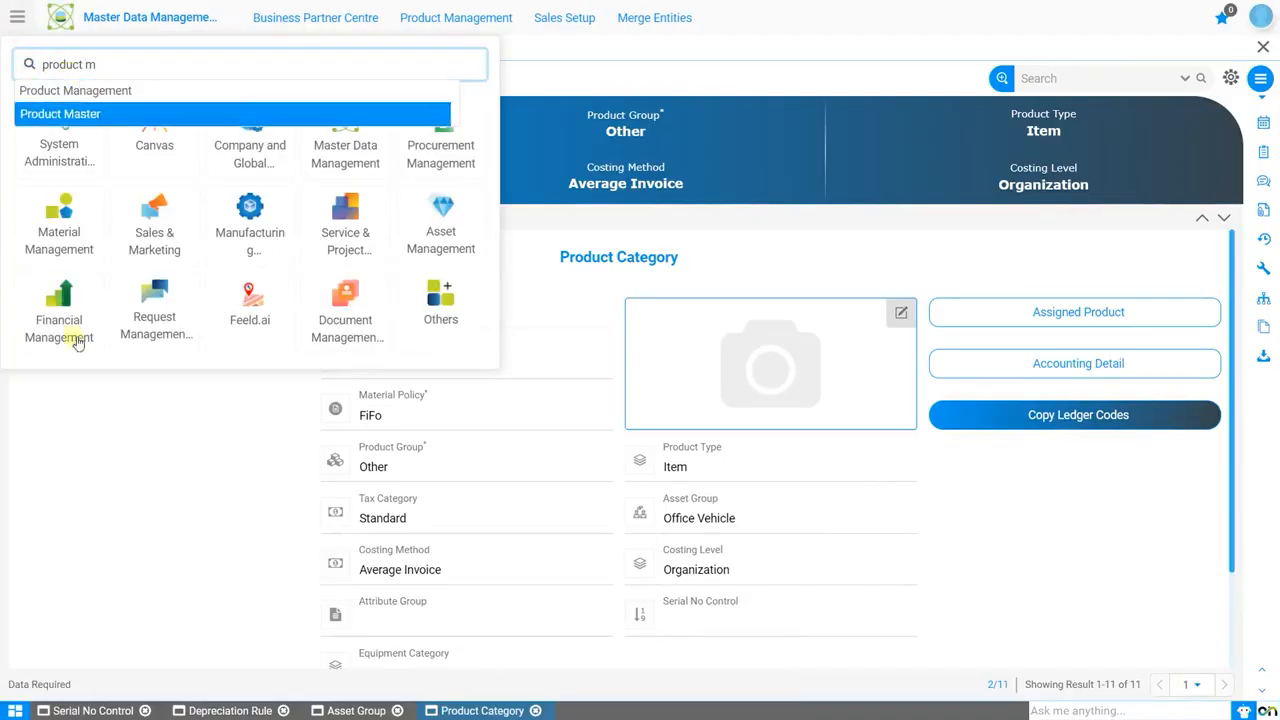
left_click(458, 18)
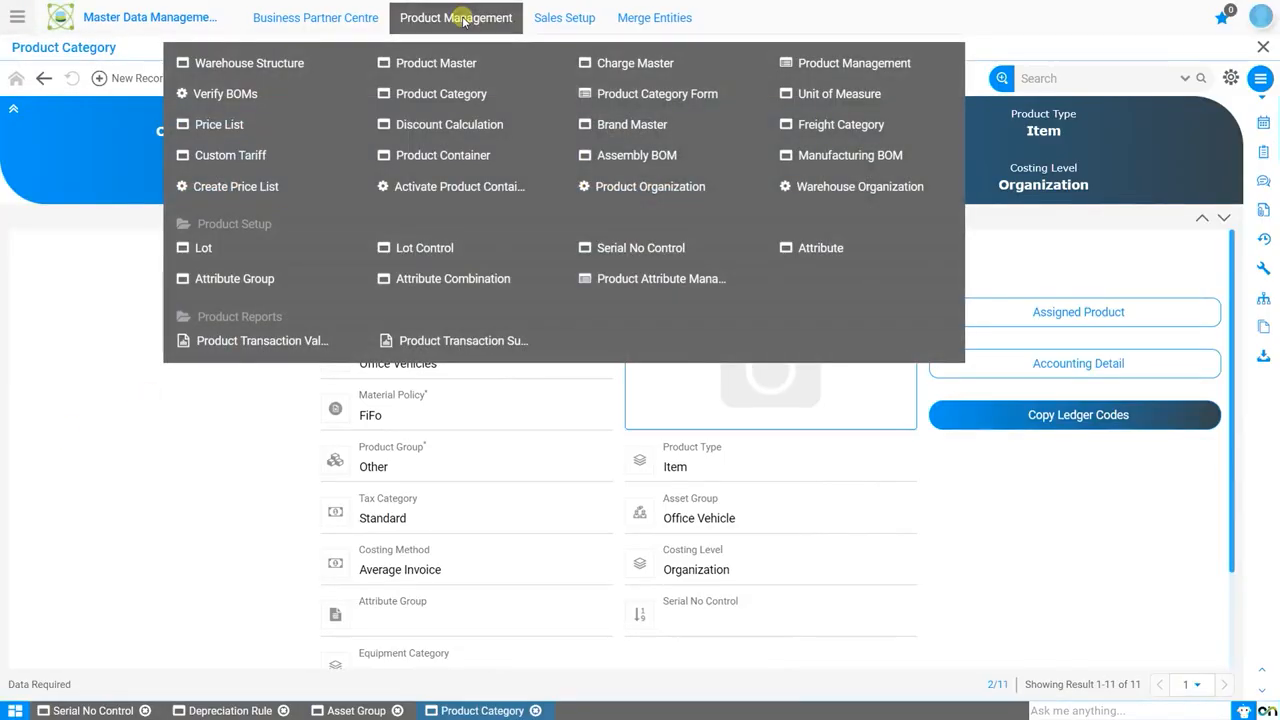
left_click(453, 62)
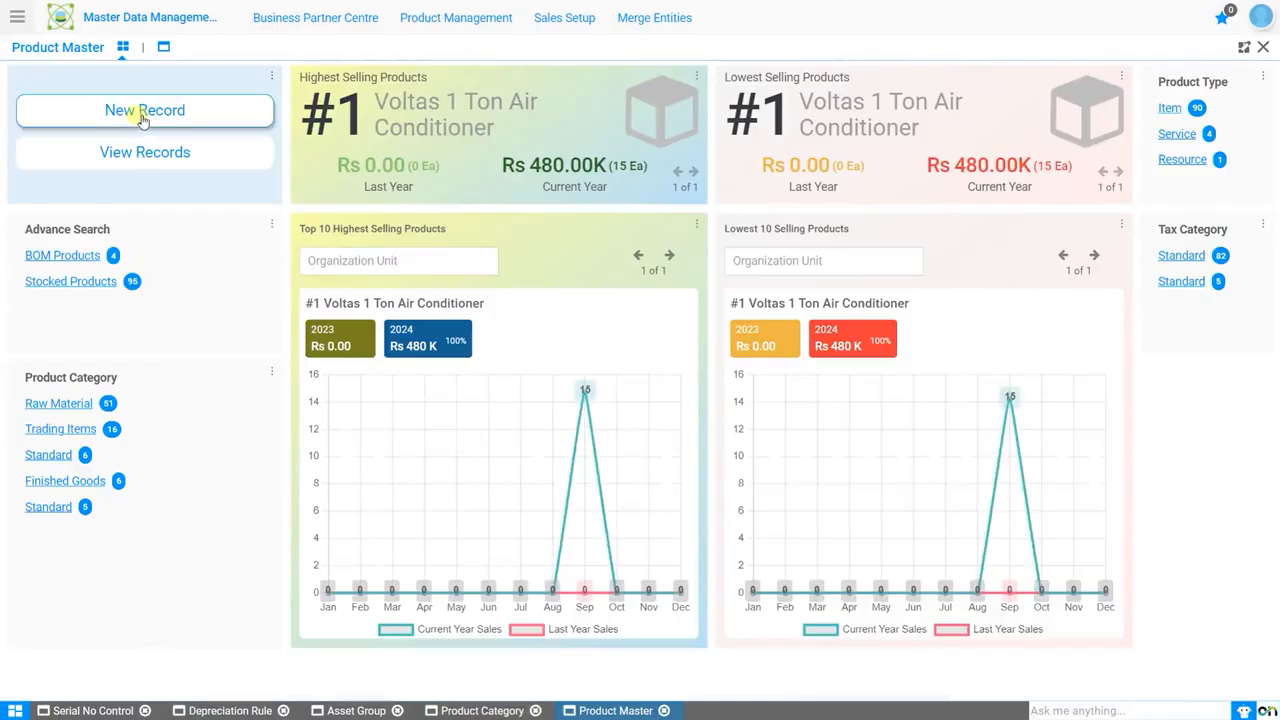
Step: Create a product named Tata Nexon for organization * in the Office Vehicles category and save it
left_click(143, 118)
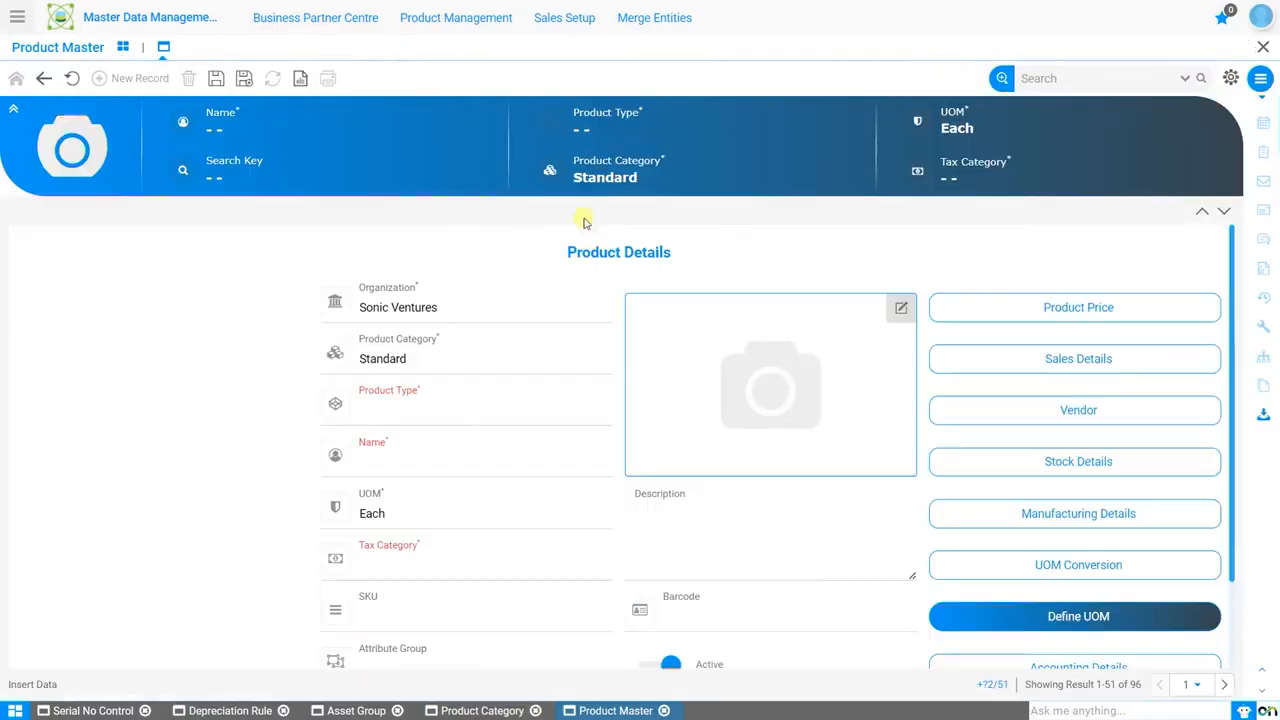
left_click(464, 320)
left_click(454, 330)
left_click(451, 374)
left_click(410, 444)
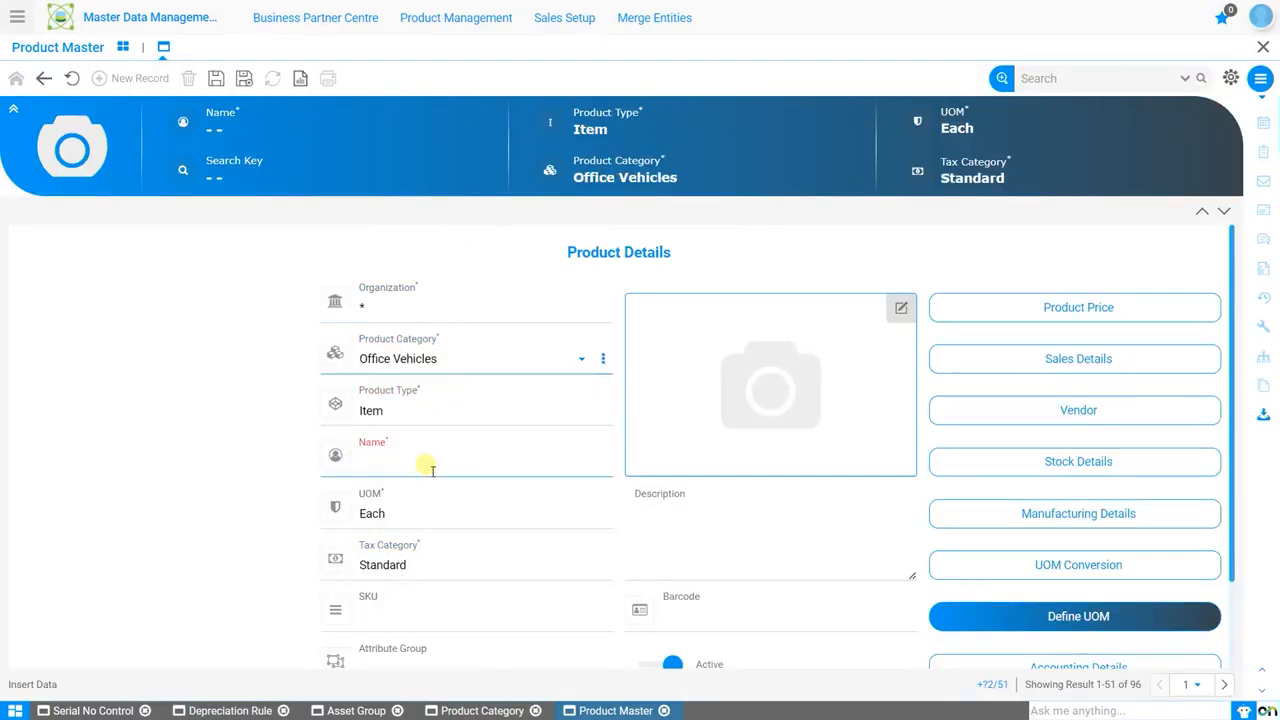
left_click(410, 462)
type("Tata Nexon")
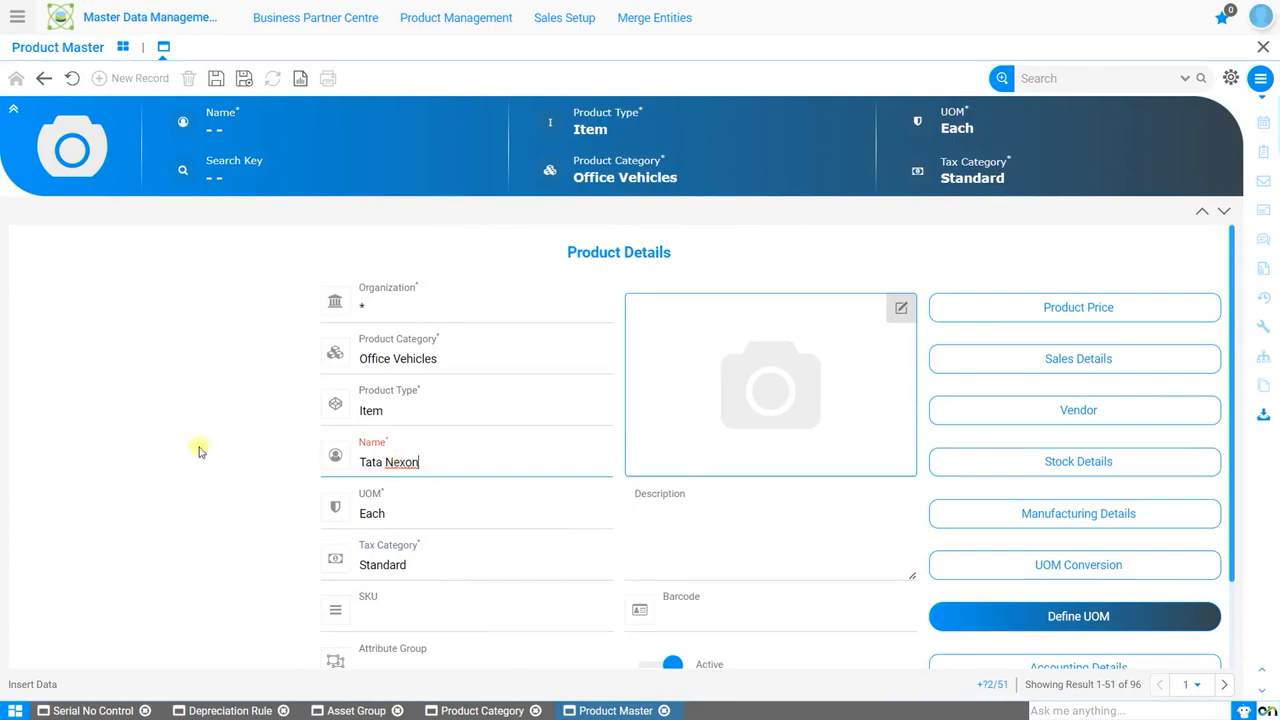
left_click(200, 449)
Step: Add a product price record for Tata Nexon using price list version INR Purchase Price Version-1
scroll(814, 406, "down", 1)
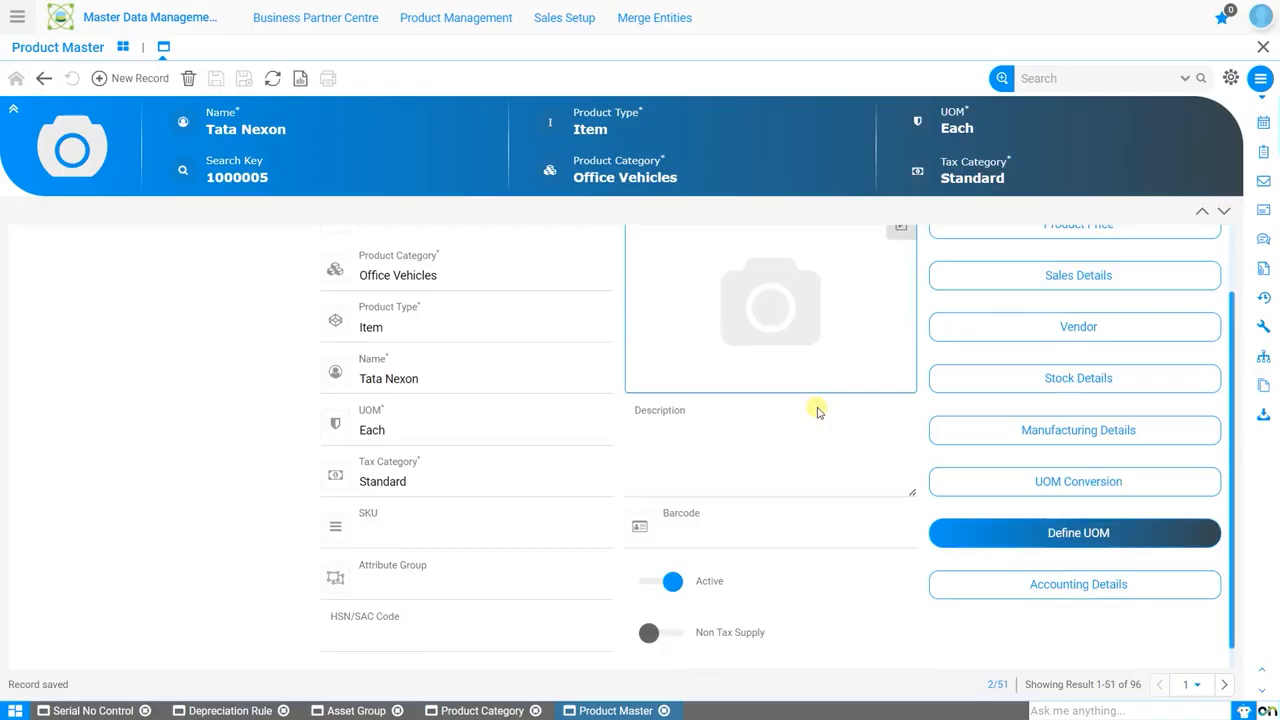
scroll(1000, 360, "up", 1)
left_click(1120, 311)
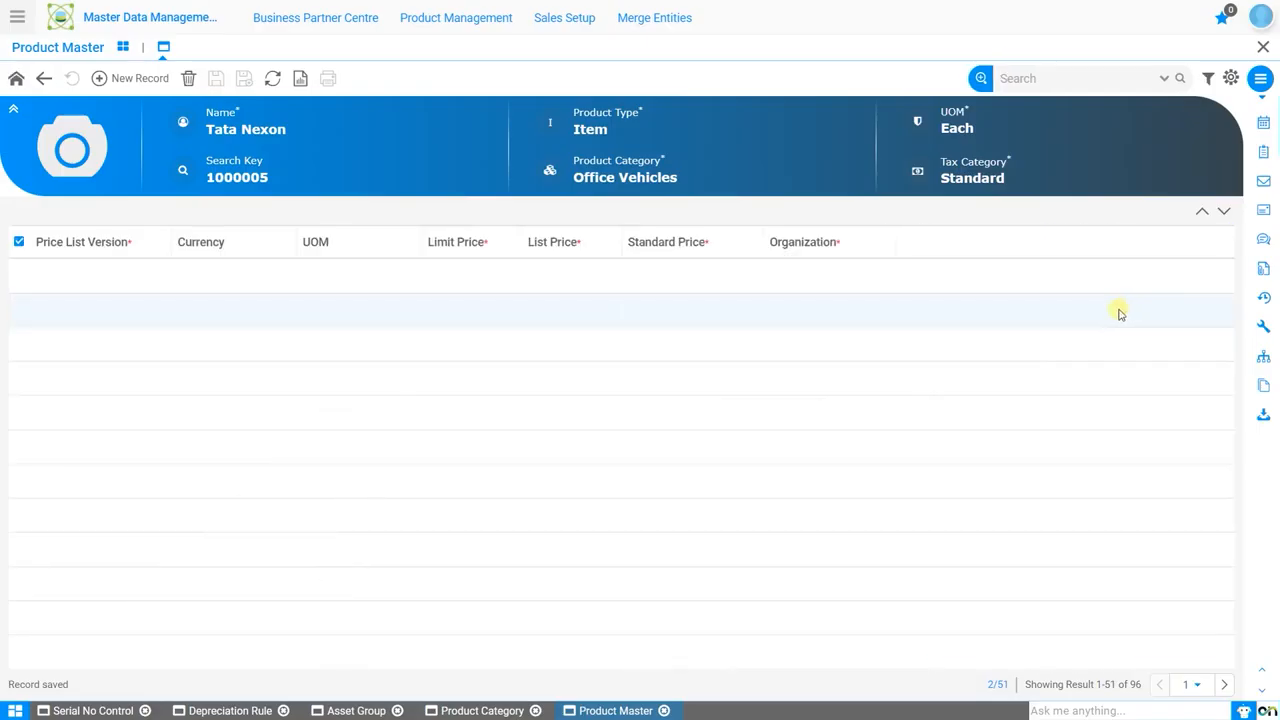
left_click(128, 79)
left_click(535, 360)
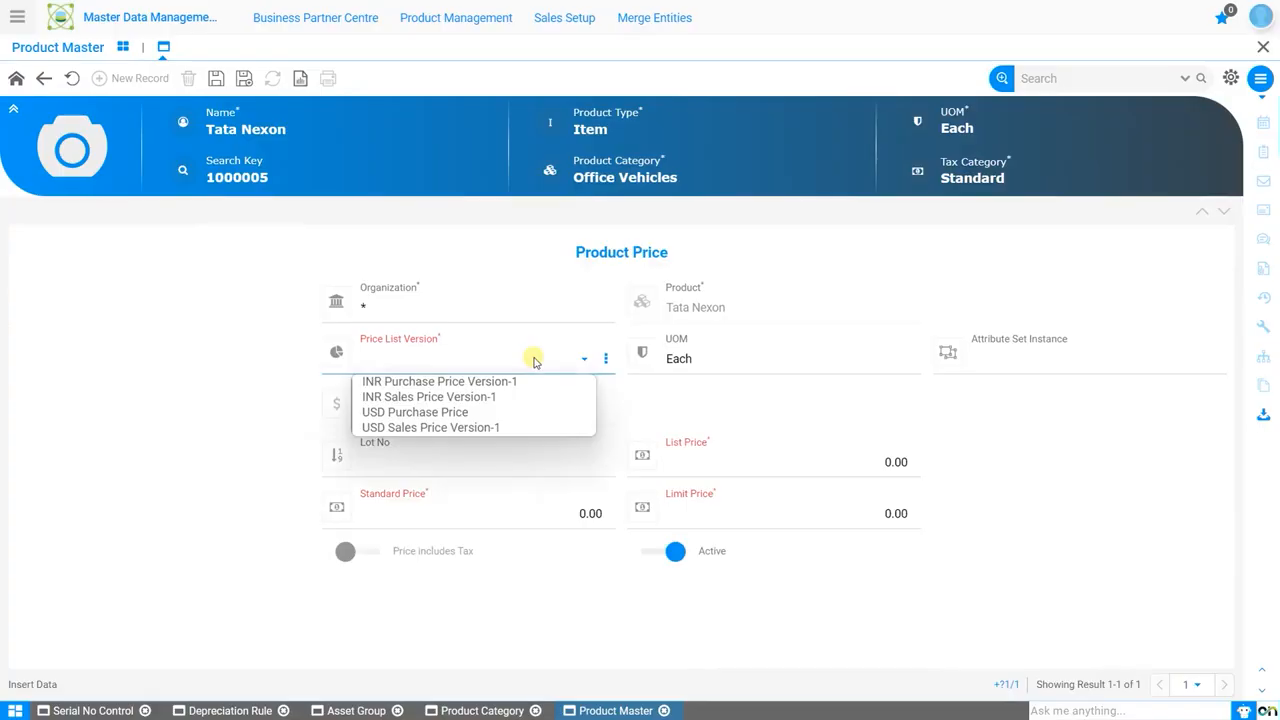
left_click(494, 381)
Step: Set list price 1,500,000, standard price 14,500,000 and limit price 1,400,000, save the price and return to the product details
left_click(812, 458)
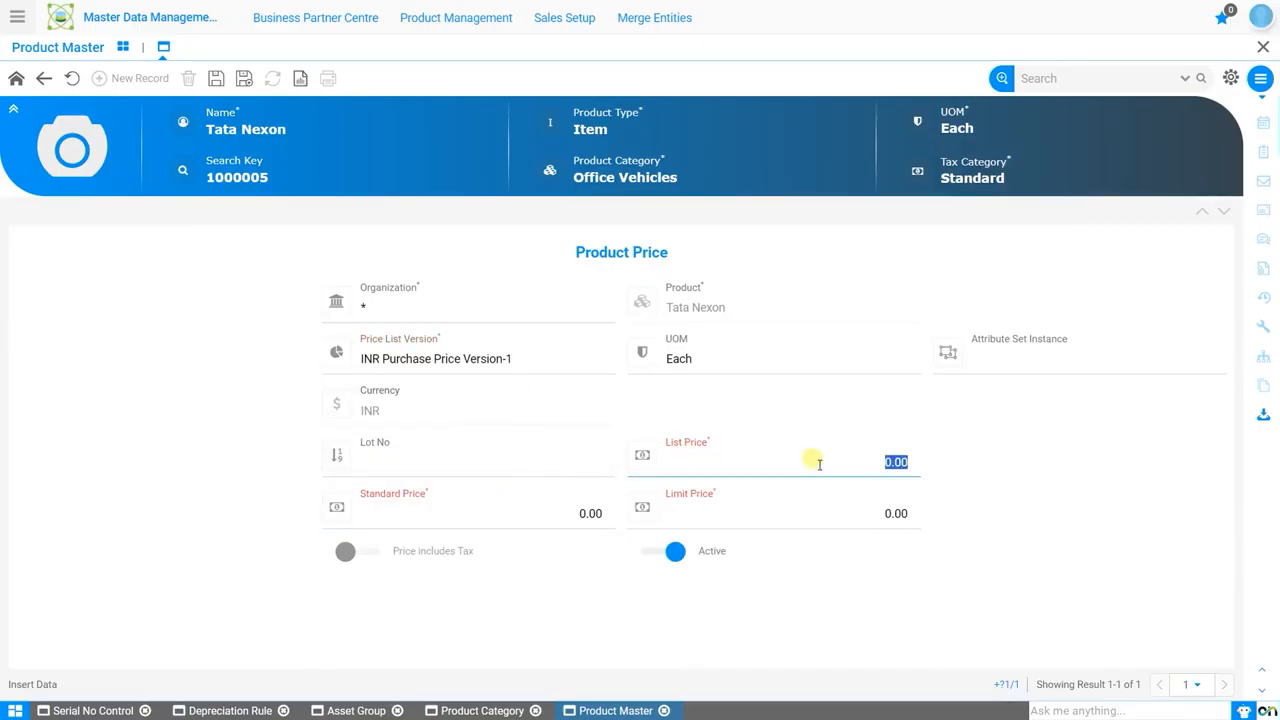
type("1,500,000")
key("Tab")
type("14,500,00")
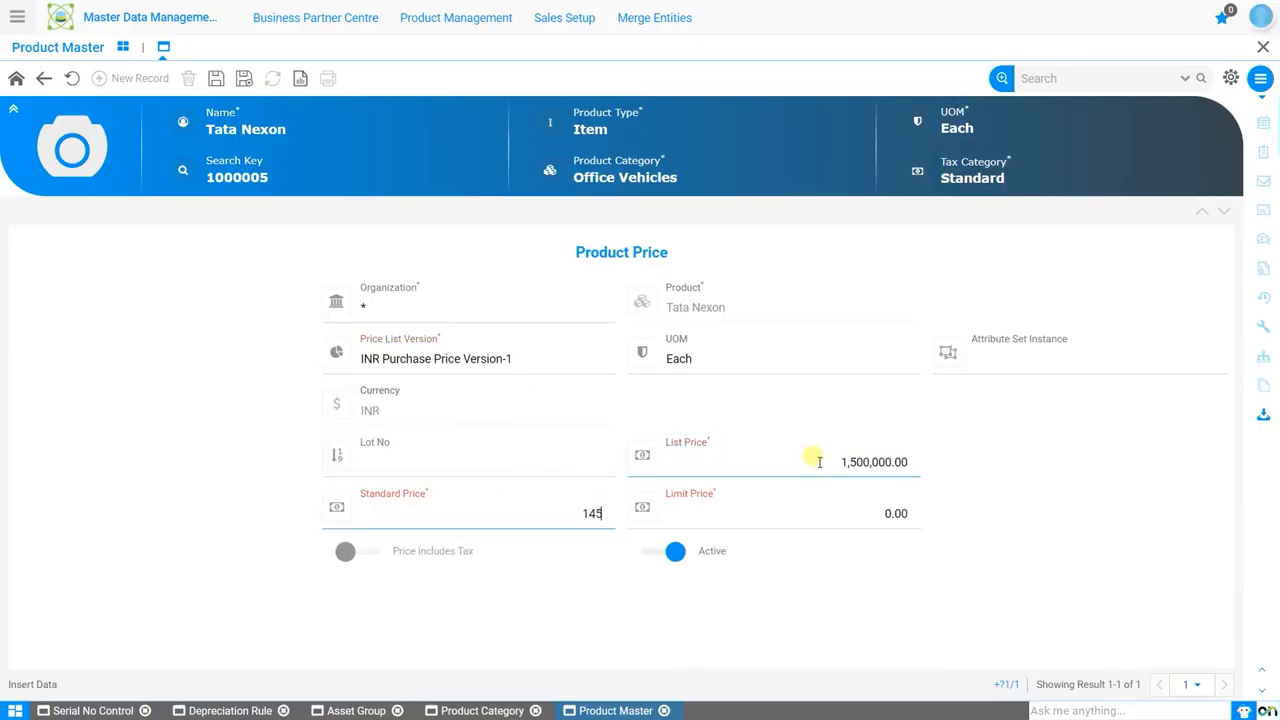
type("0")
key("Tab")
type("1400000")
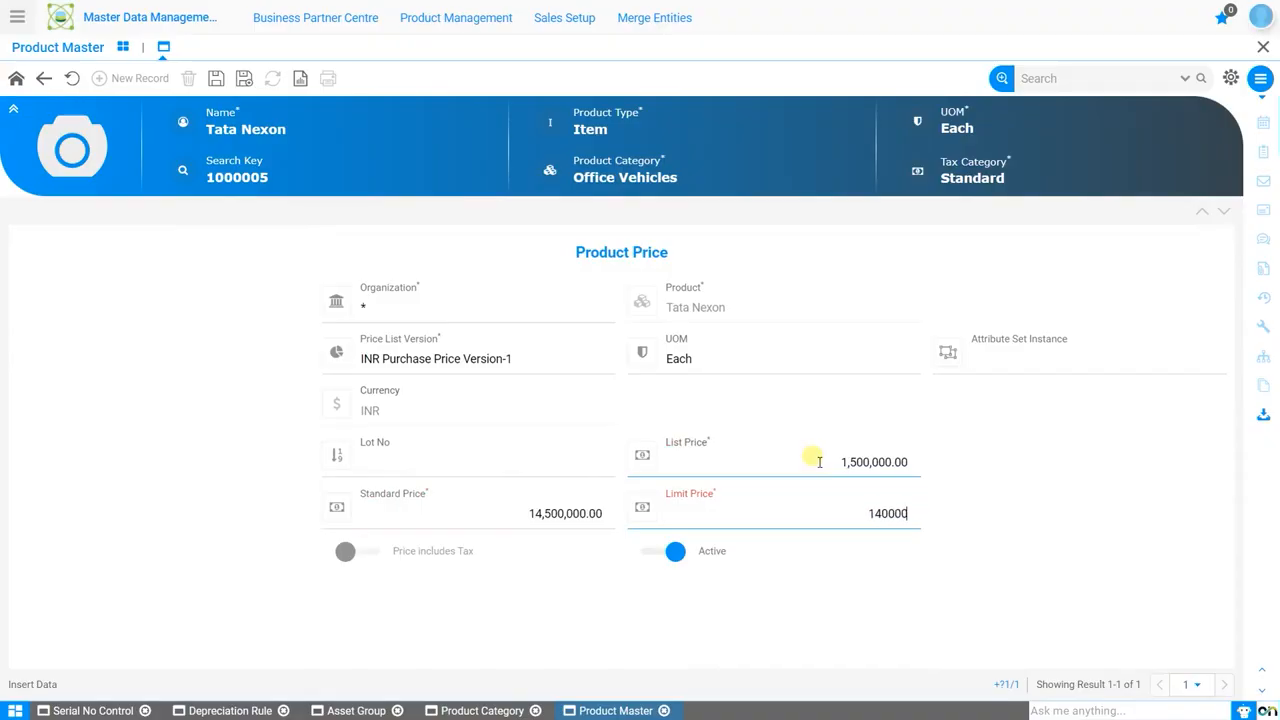
key("Tab")
left_click(216, 78)
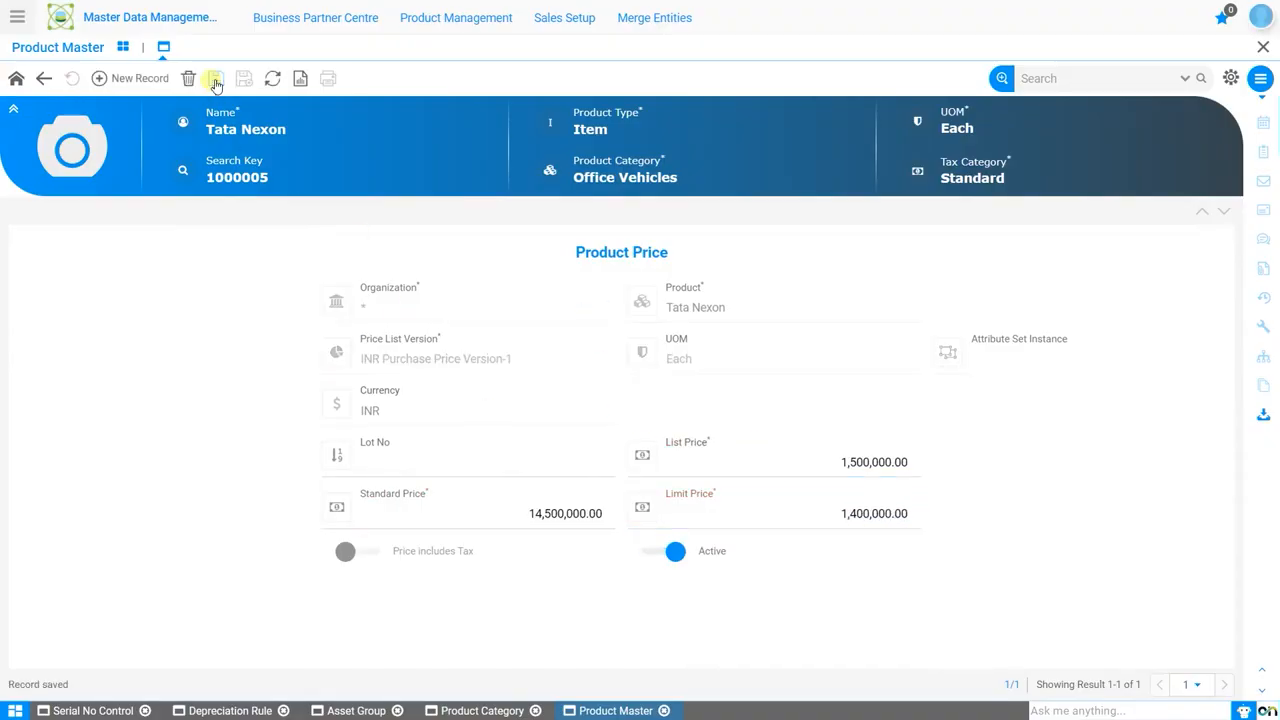
left_click(16, 78)
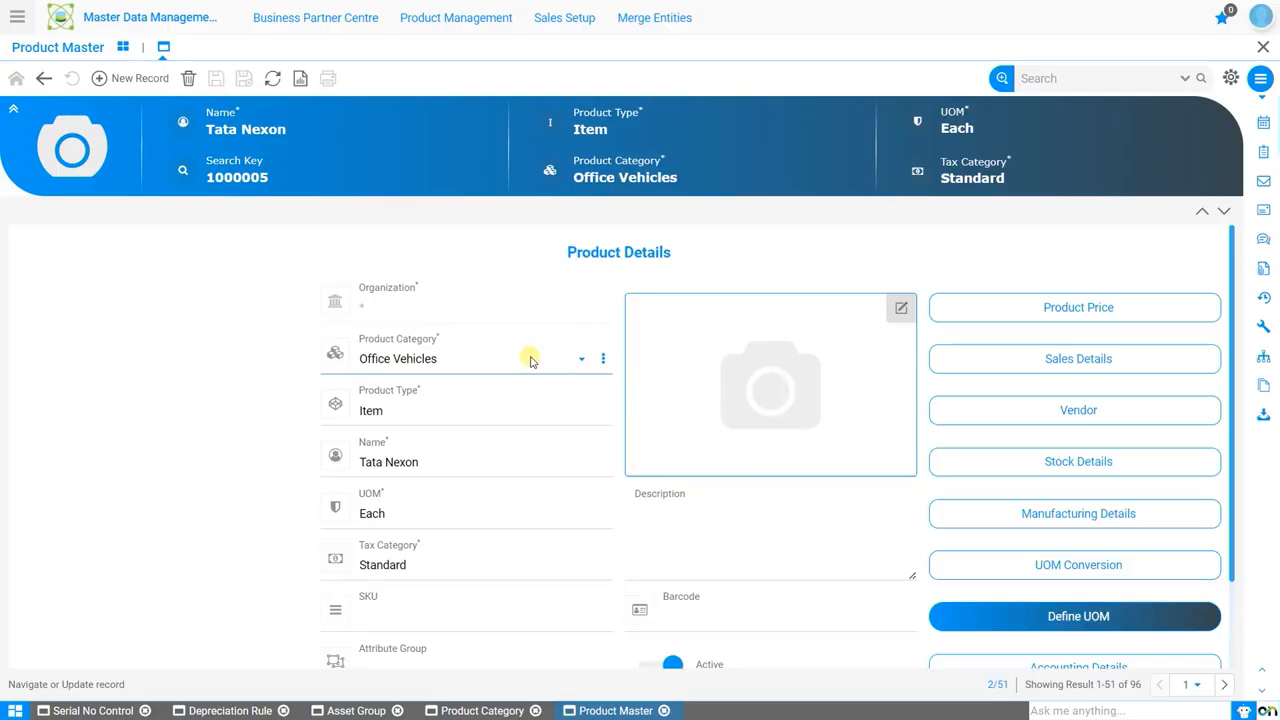